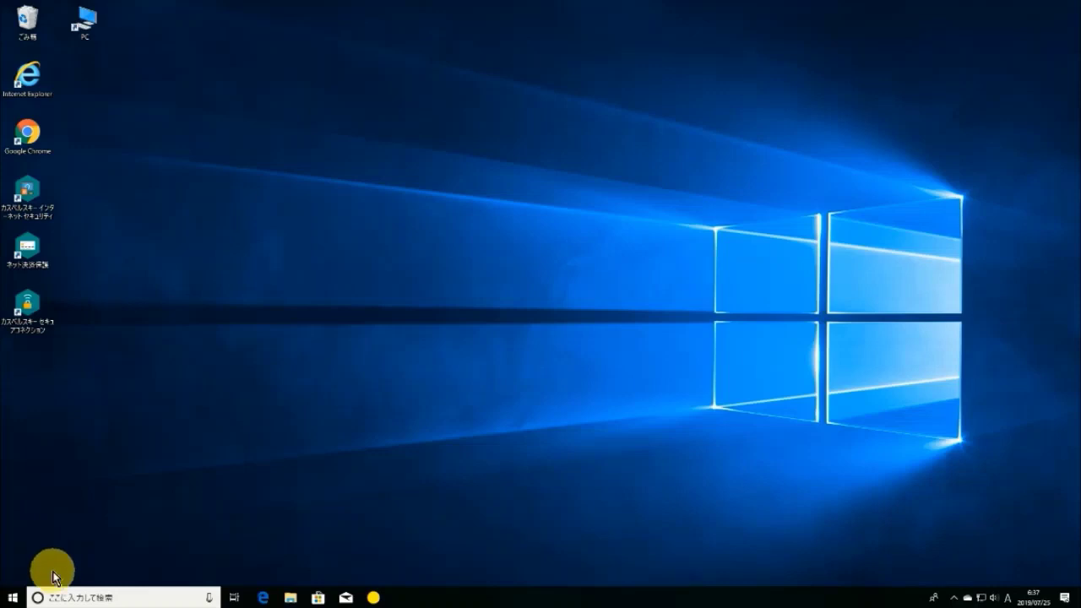
- Unpin the Candy Crush Saga, Microsoft Solitaire Collection and Candy Crush Friends tiles from the Start menu
left_click(13, 601)
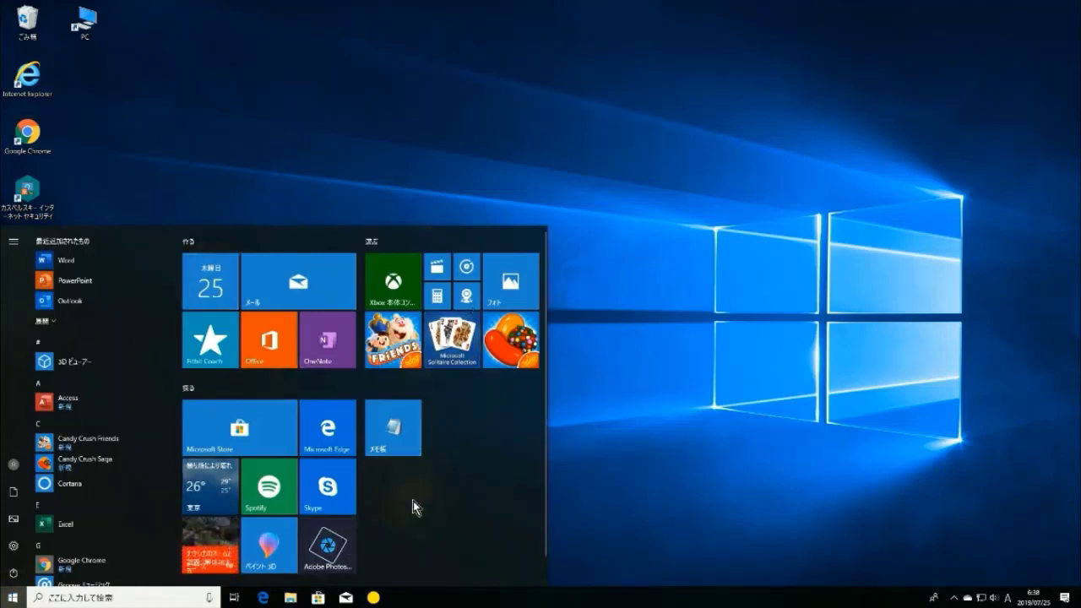
scroll(419, 508, "down", 1)
scroll(417, 502, "up", 1)
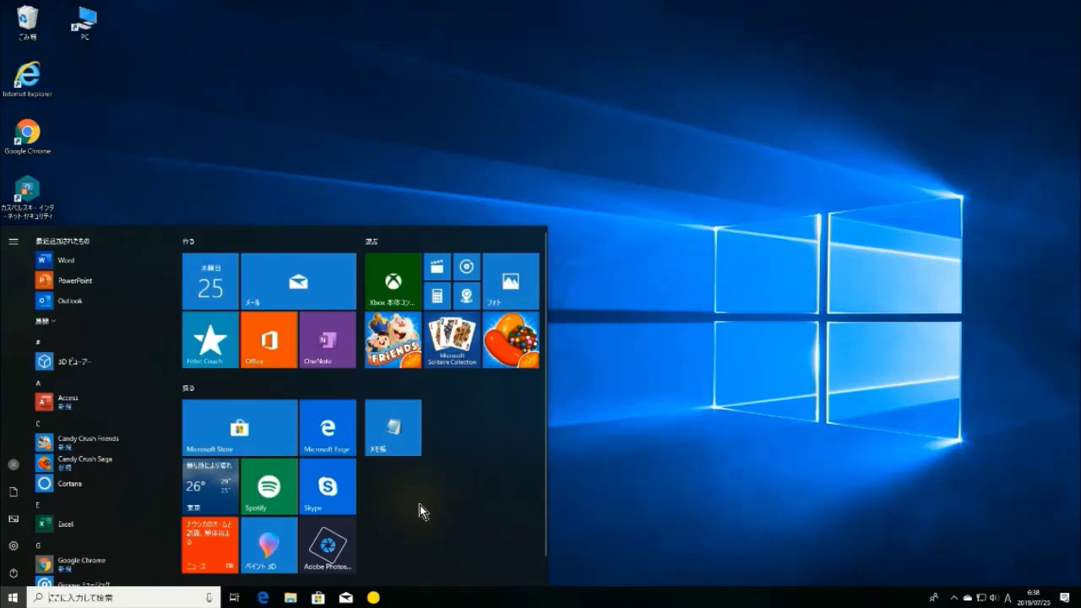
right_click(506, 356)
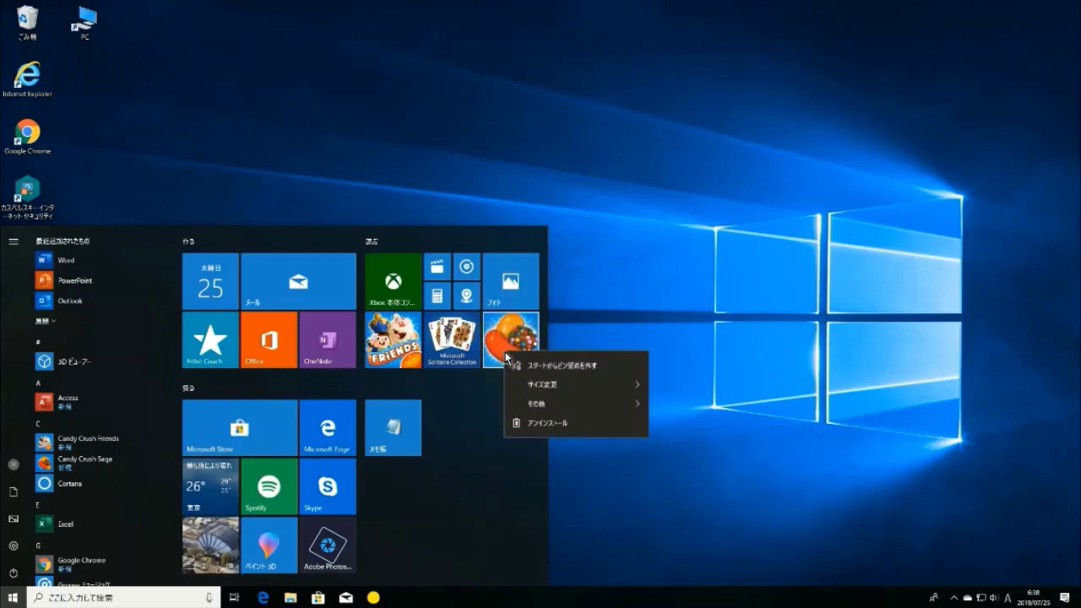
left_click(558, 369)
right_click(455, 352)
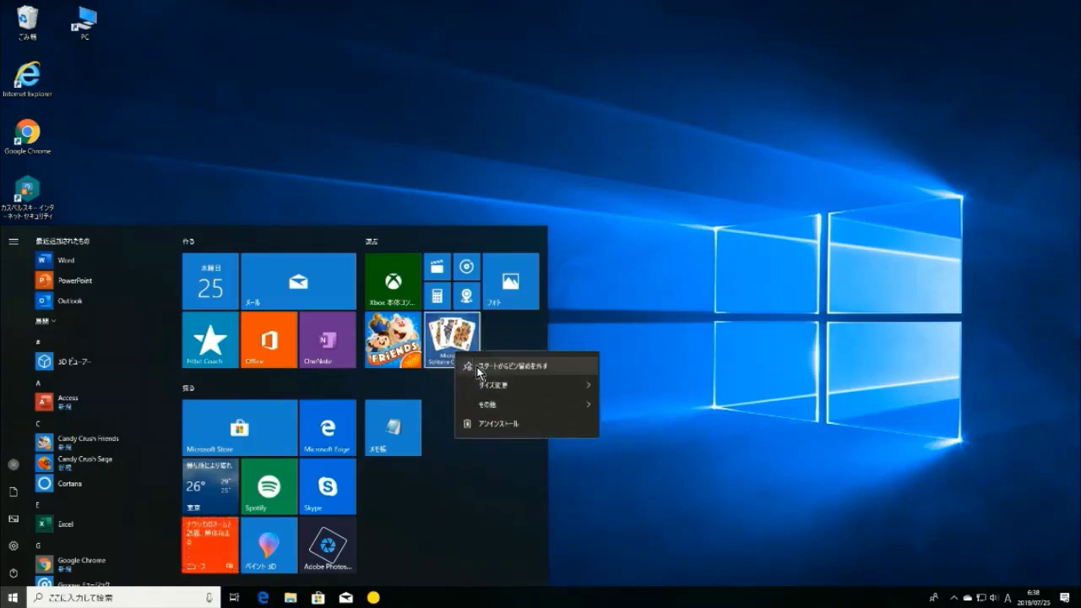
left_click(478, 372)
right_click(393, 345)
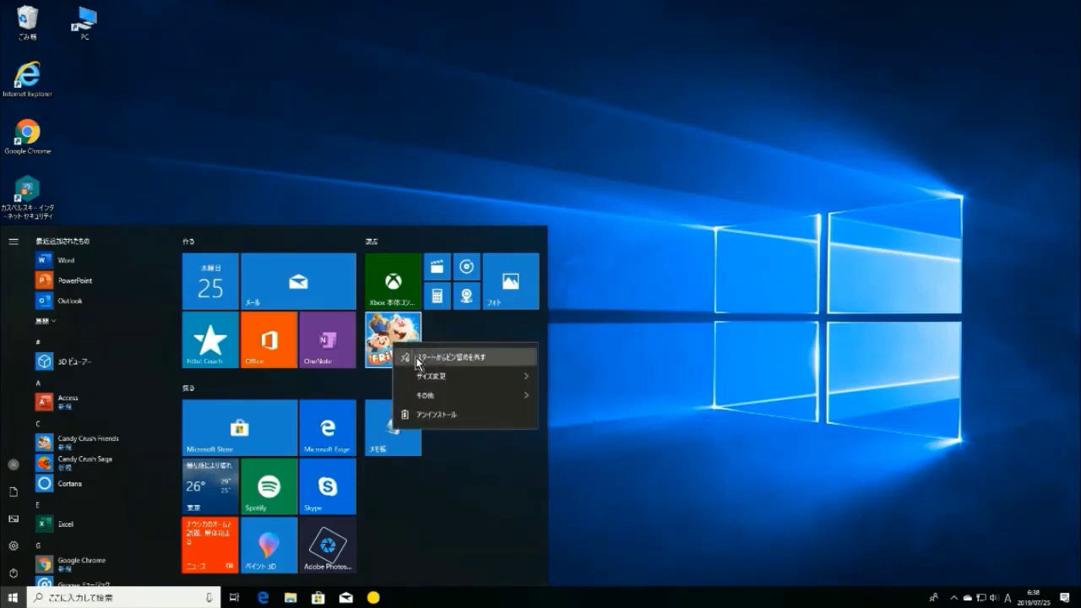
left_click(418, 363)
- Unpin the Adobe Photoshop, ペイント 3D and ニュース tiles from the Start menu
scroll(423, 396, "down", 1)
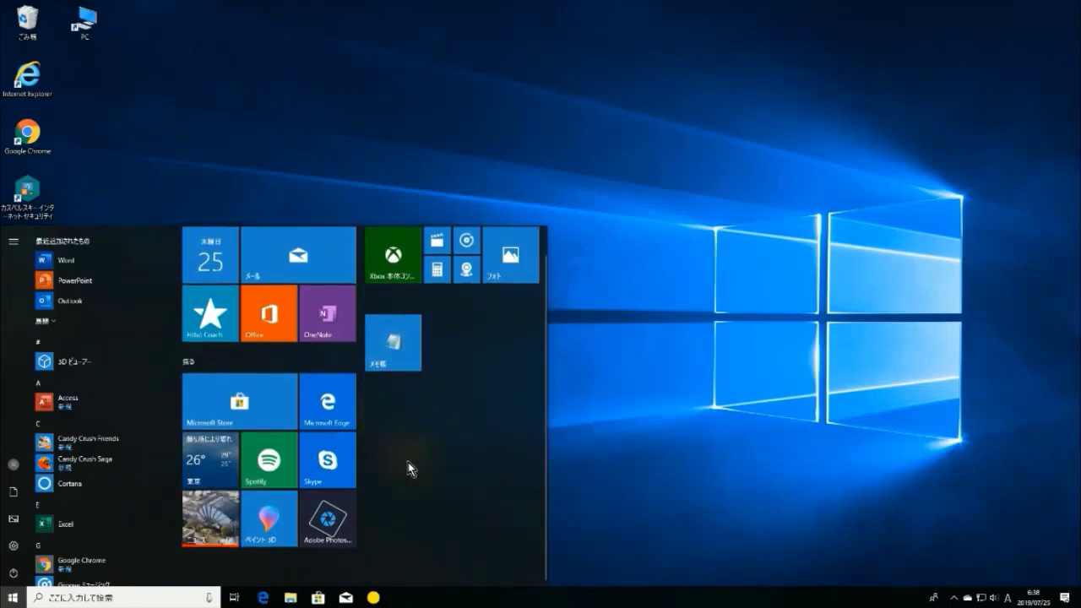
right_click(325, 524)
left_click(360, 470)
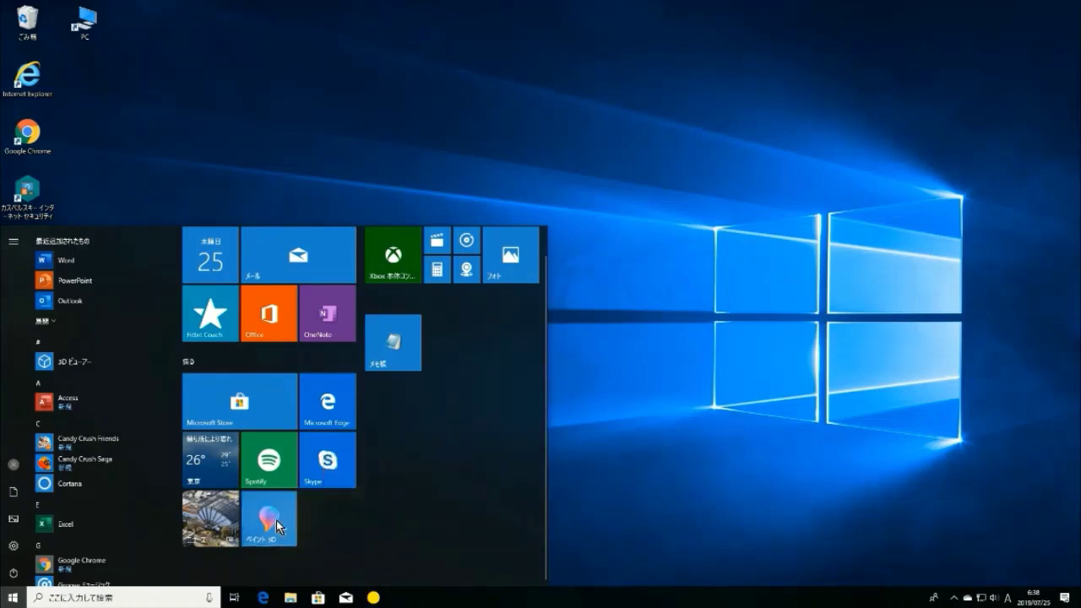
right_click(278, 518)
left_click(308, 466)
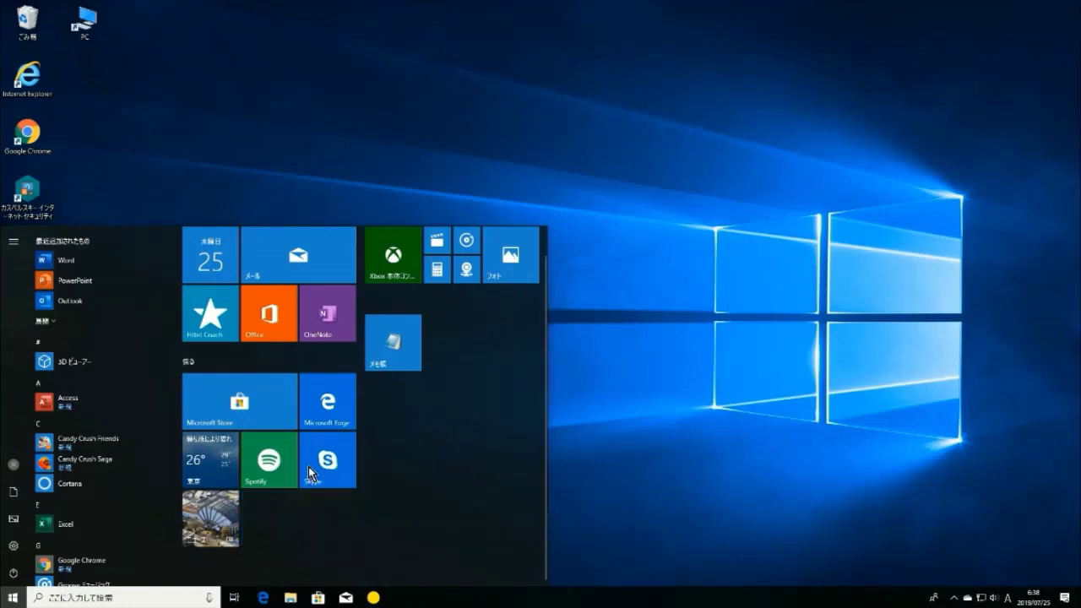
right_click(211, 519)
left_click(266, 446)
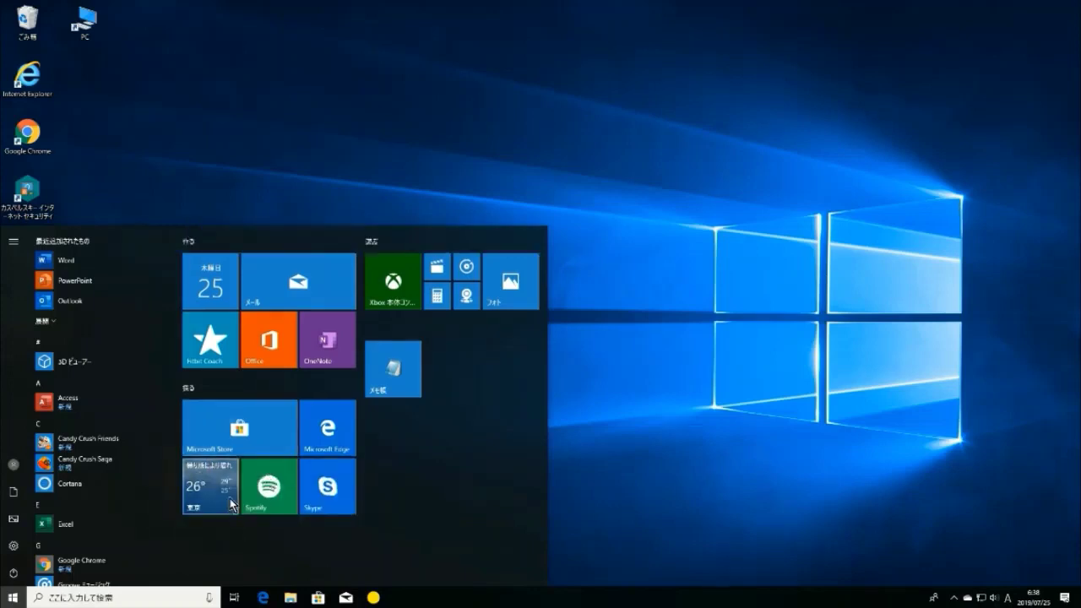
- Unpin the Spotify, Skype, Microsoft Store and Microsoft Edge tiles from the Start menu
right_click(288, 500)
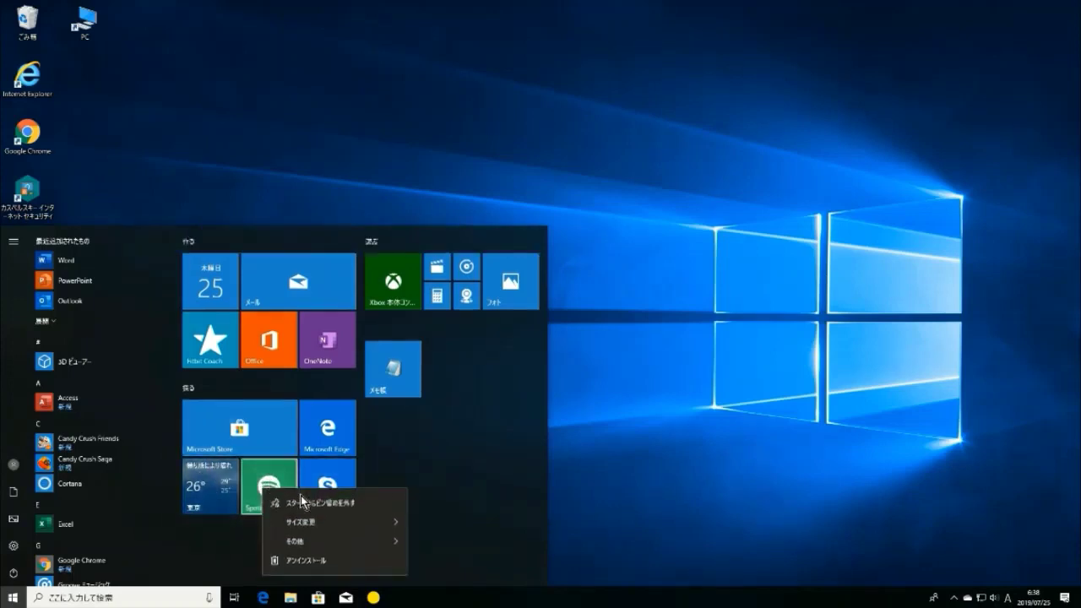
left_click(331, 490)
right_click(331, 488)
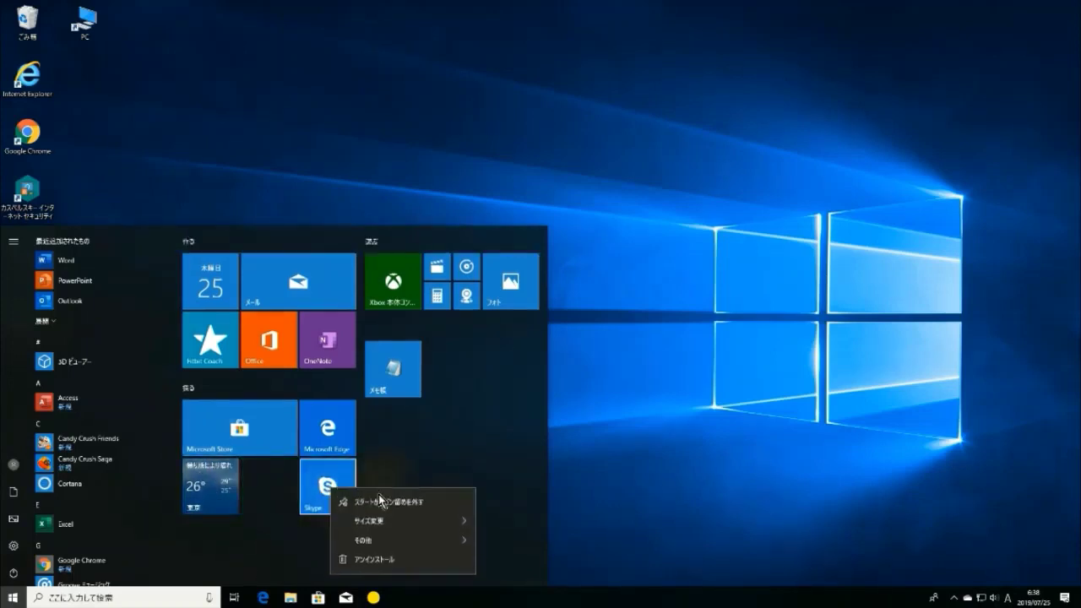
left_click(377, 499)
right_click(251, 436)
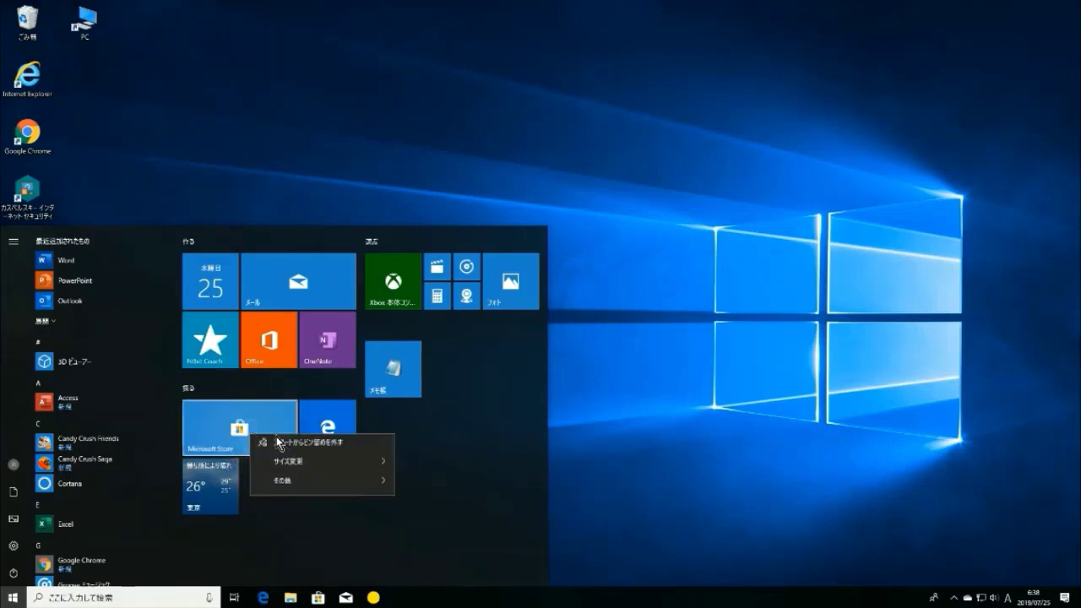
left_click(289, 449)
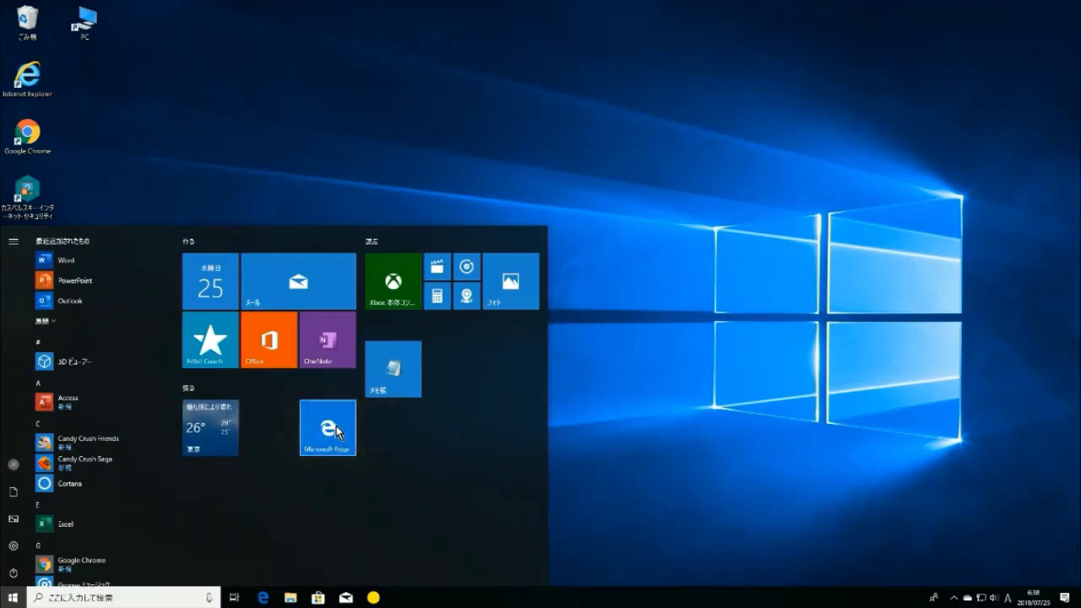
right_click(336, 425)
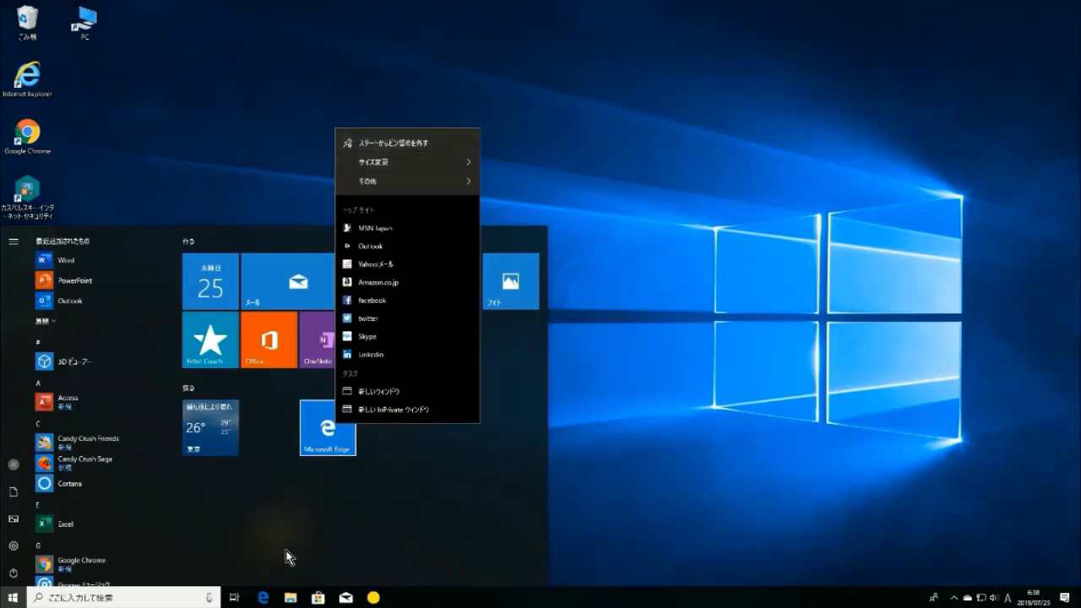
left_click(364, 143)
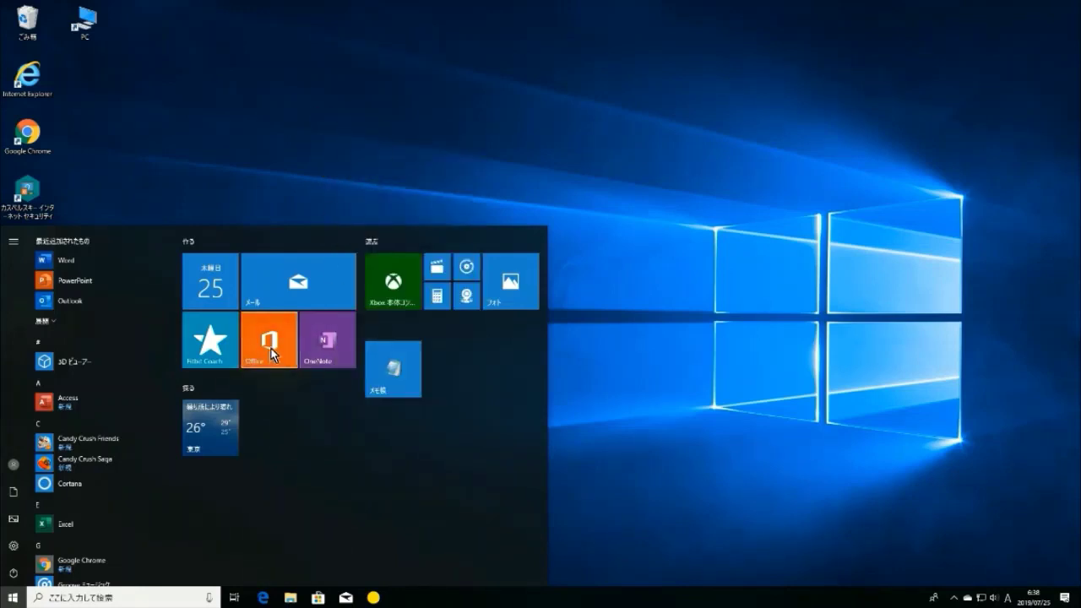
- Unpin the Fitbit Coach and OneNote tiles, and move the Office tile into its own group below the calendar tile
right_click(212, 349)
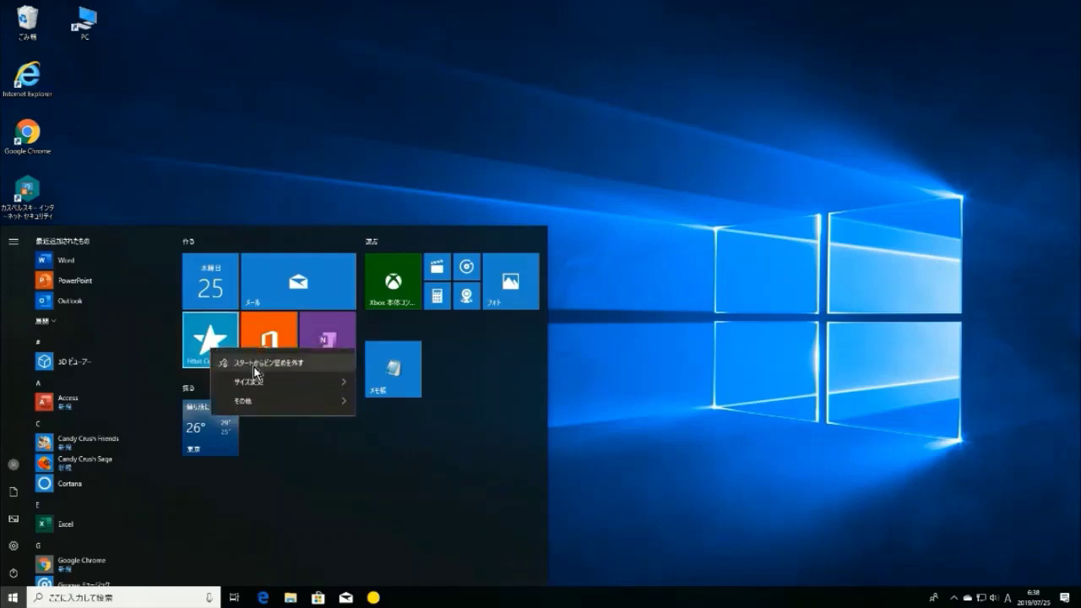
left_click(254, 366)
right_click(339, 351)
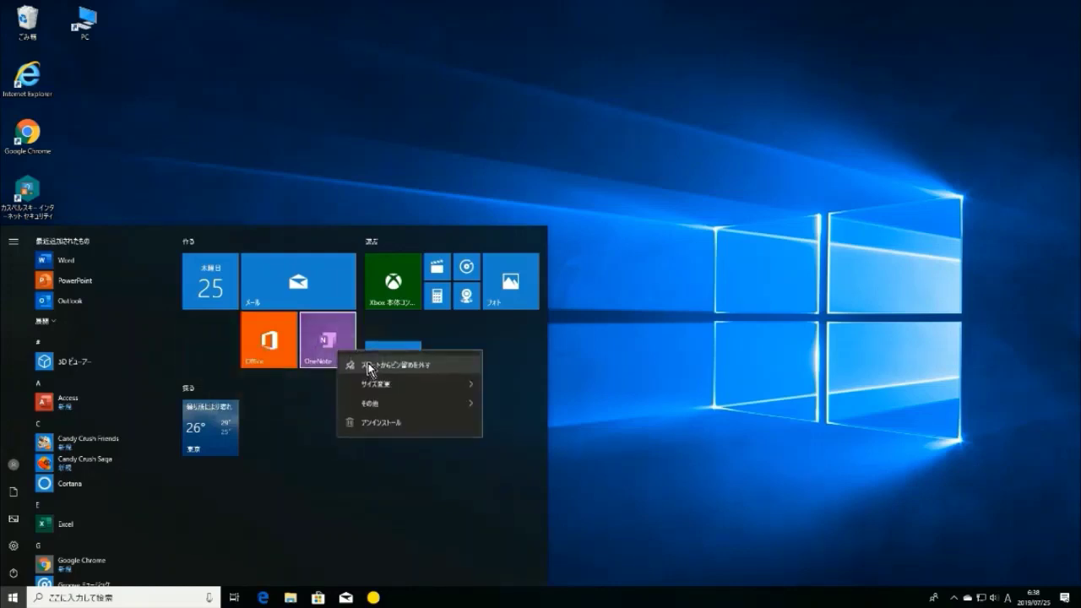
left_click(368, 363)
left_click_drag(275, 335, 211, 331)
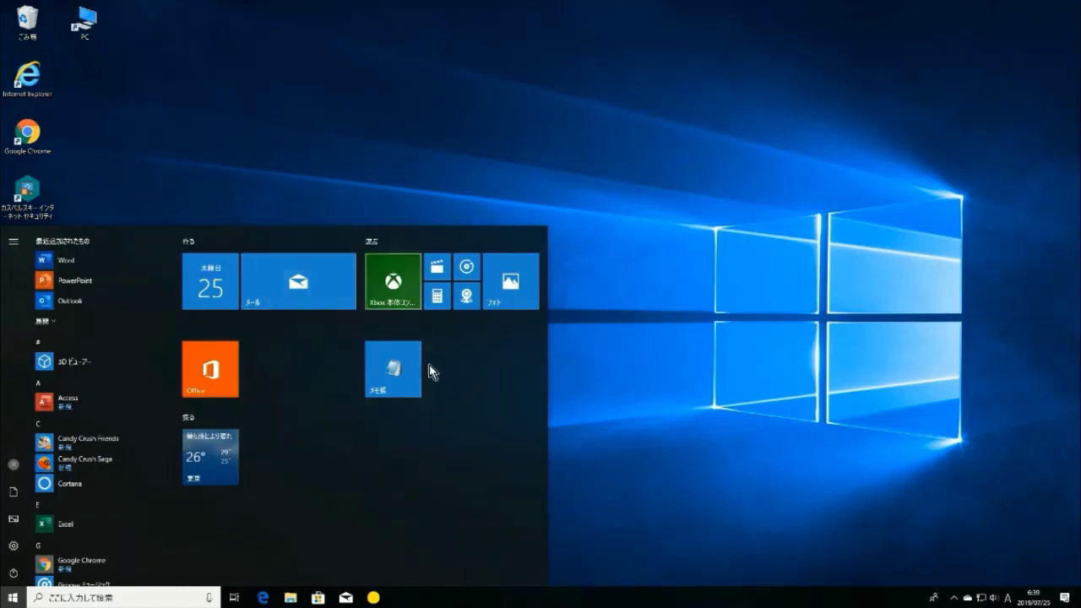
- Pin Excel and PowerPoint from the app list to Start, side by side after the メモ帳 tile
scroll(113, 352, "down", 3)
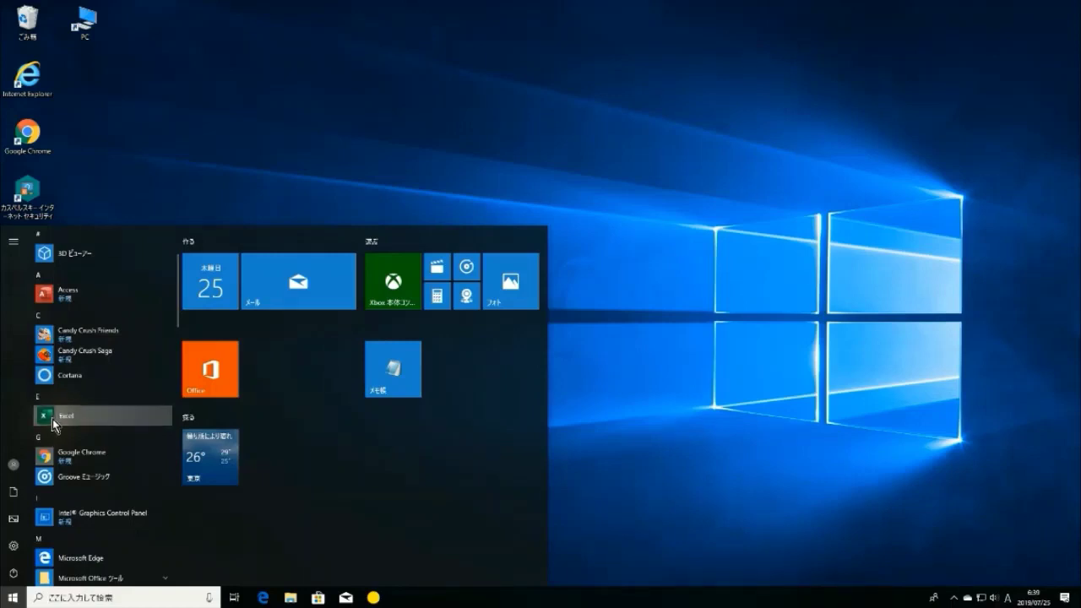
left_click_drag(53, 419, 441, 354)
scroll(130, 463, "down", 1)
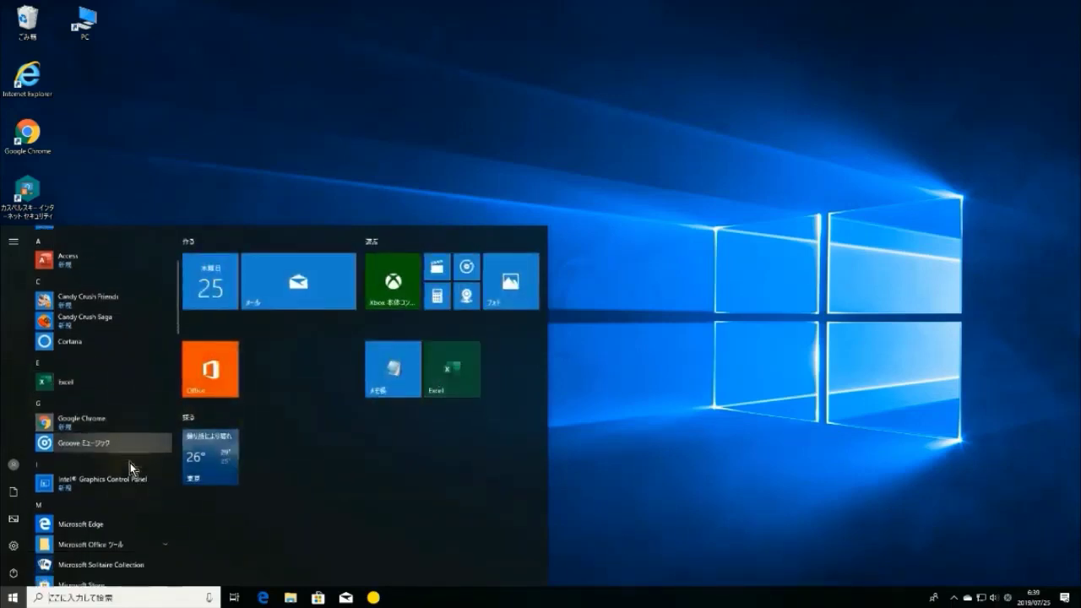
scroll(130, 462, "down", 5)
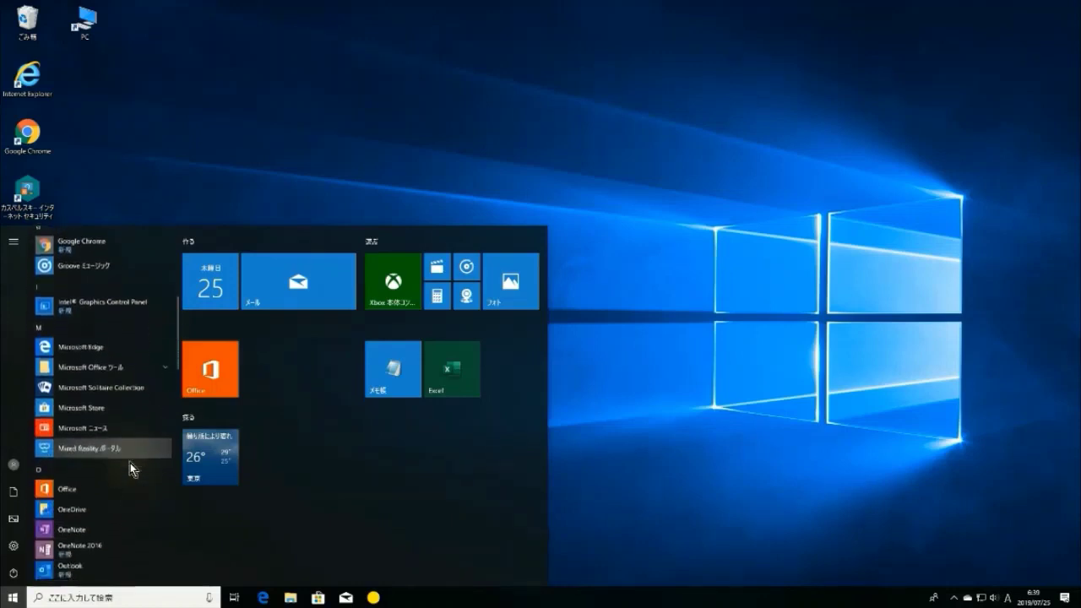
scroll(130, 462, "down", 6)
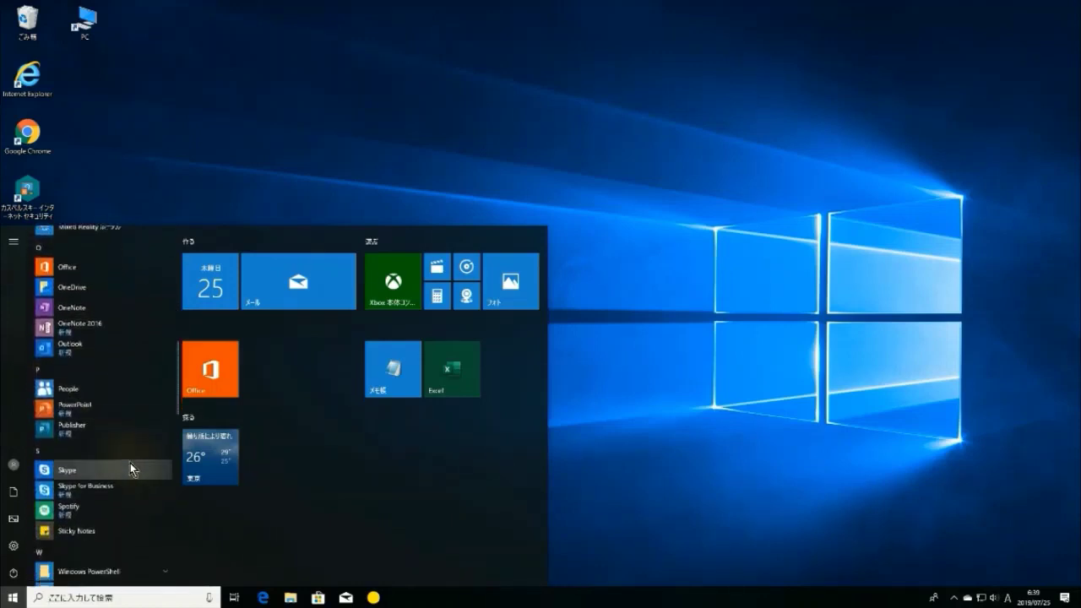
scroll(130, 463, "down", 2)
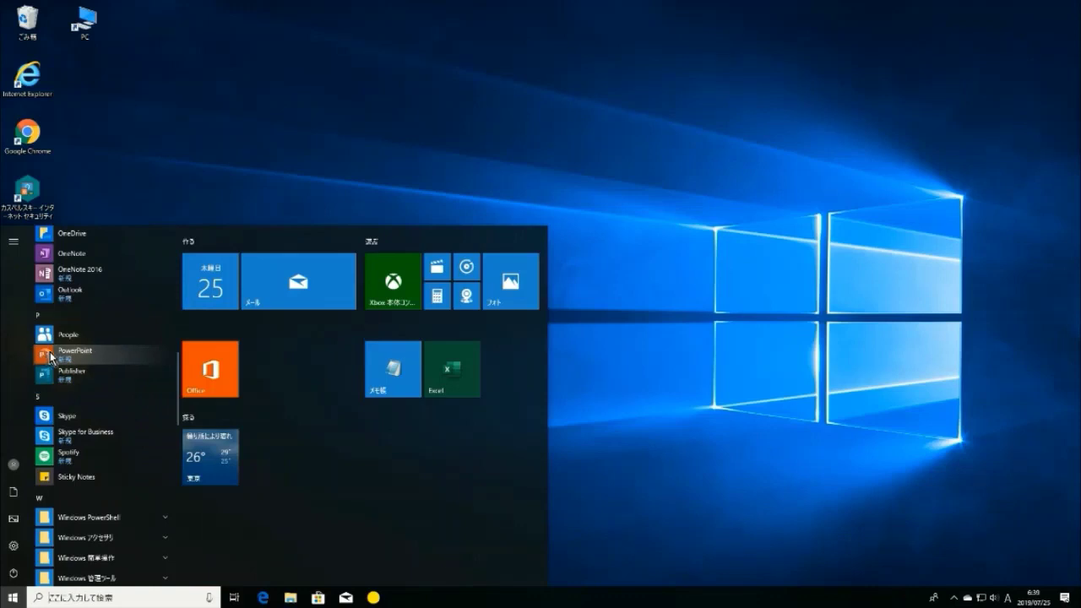
left_click_drag(42, 357, 506, 359)
- Pin ペイント from the Windows アクセサリ folder to Start in a new group below the メモ帳 tile
scroll(117, 499, "down", 2)
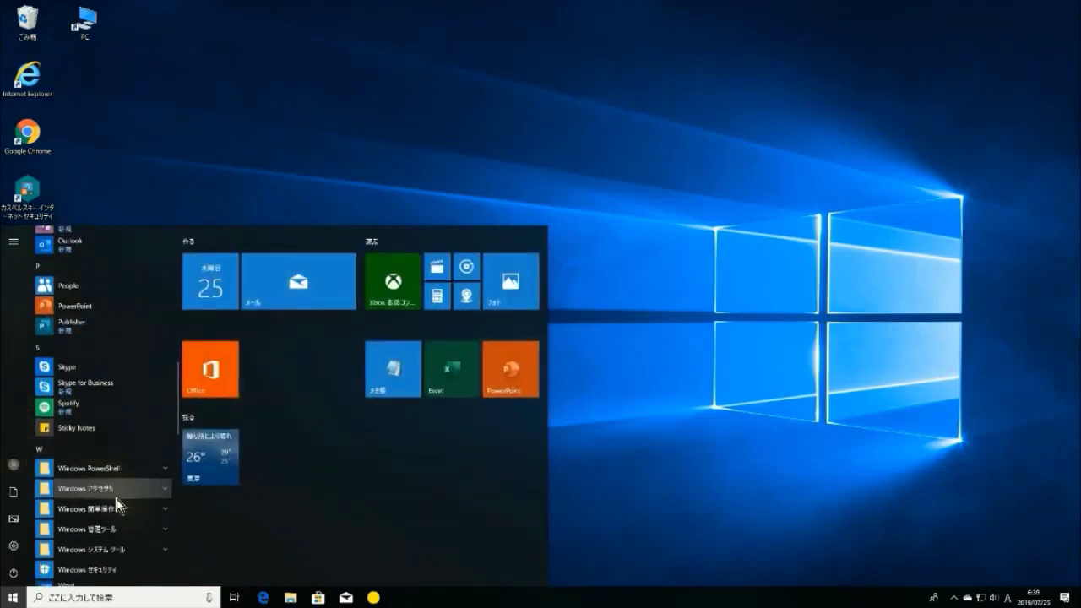
scroll(117, 499, "down", 3)
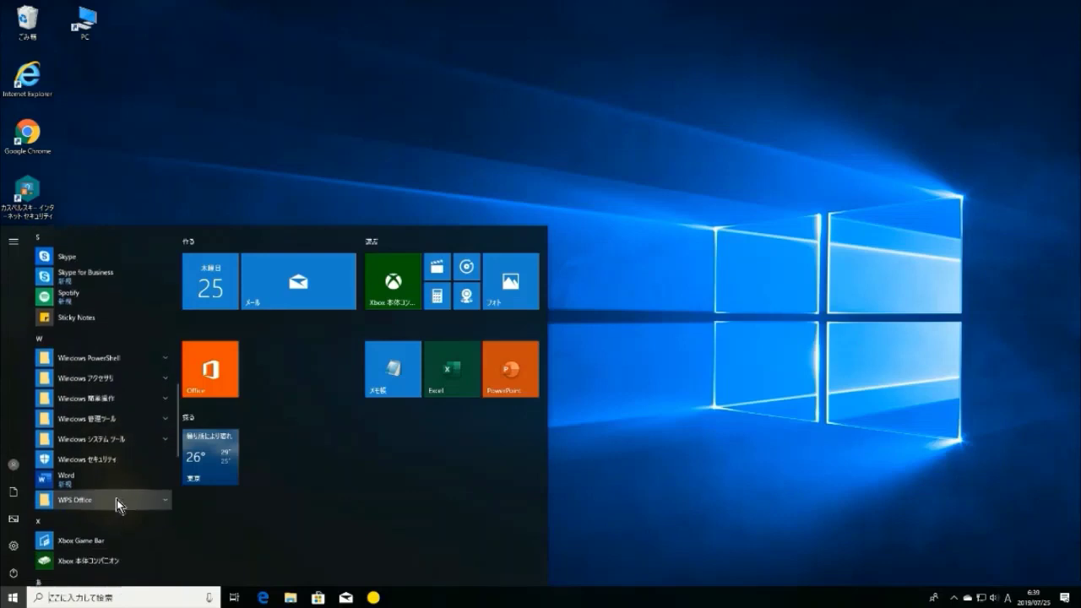
left_click(165, 375)
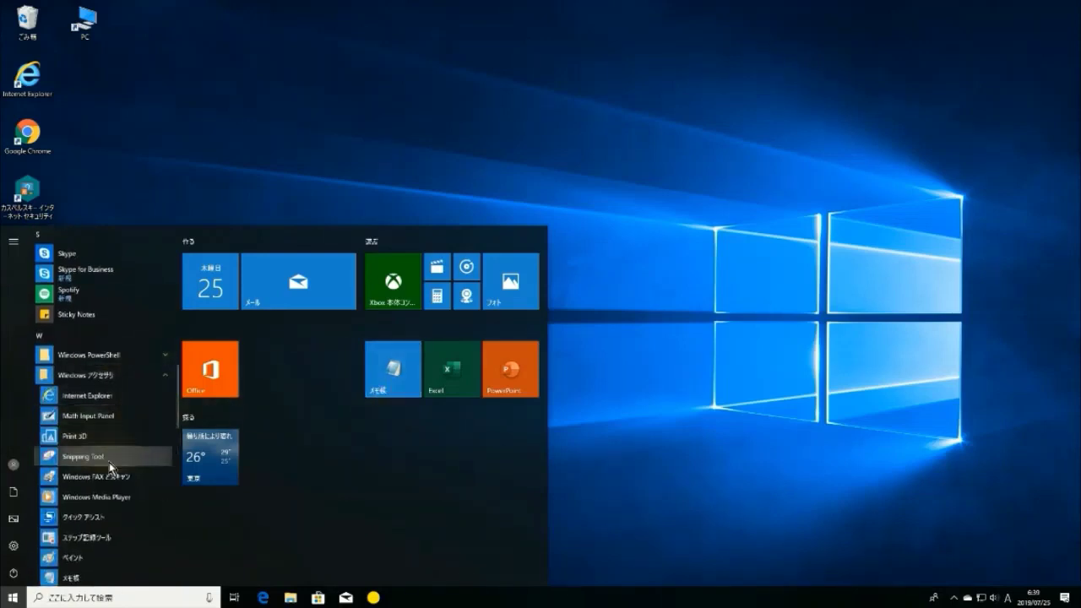
scroll(109, 462, "down", 3)
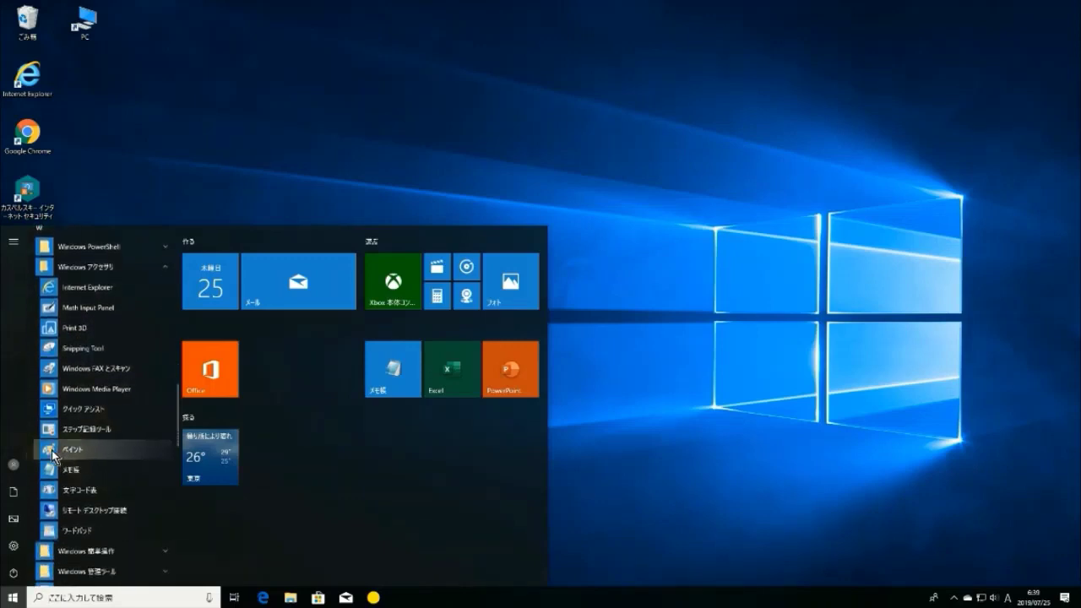
left_click_drag(51, 451, 353, 490)
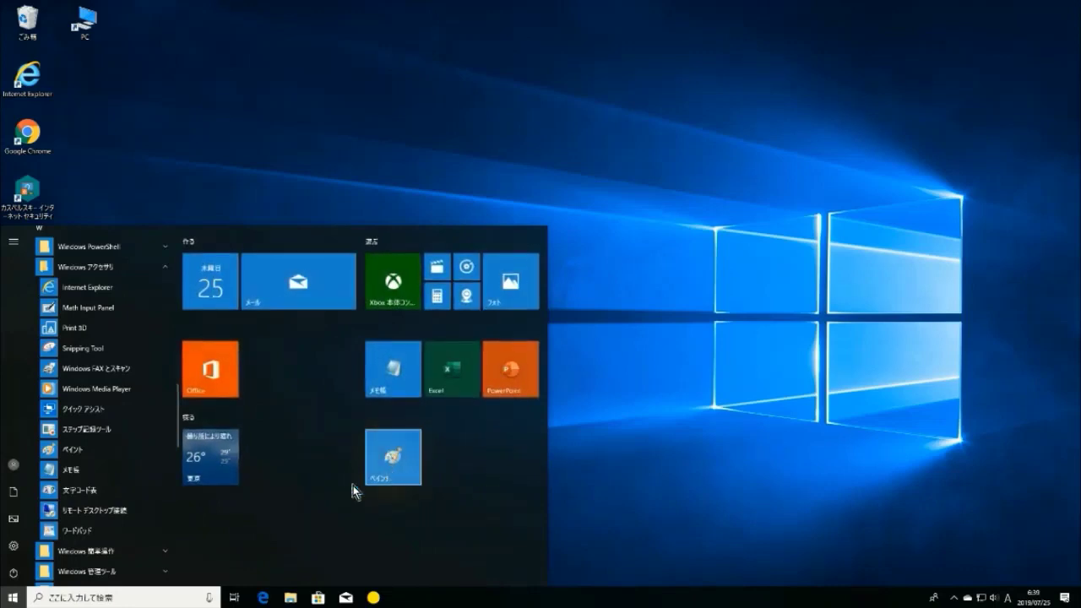
- Move the weather tile beside the Office tile, and return it to its place below Office
scroll(89, 497, "down", 2)
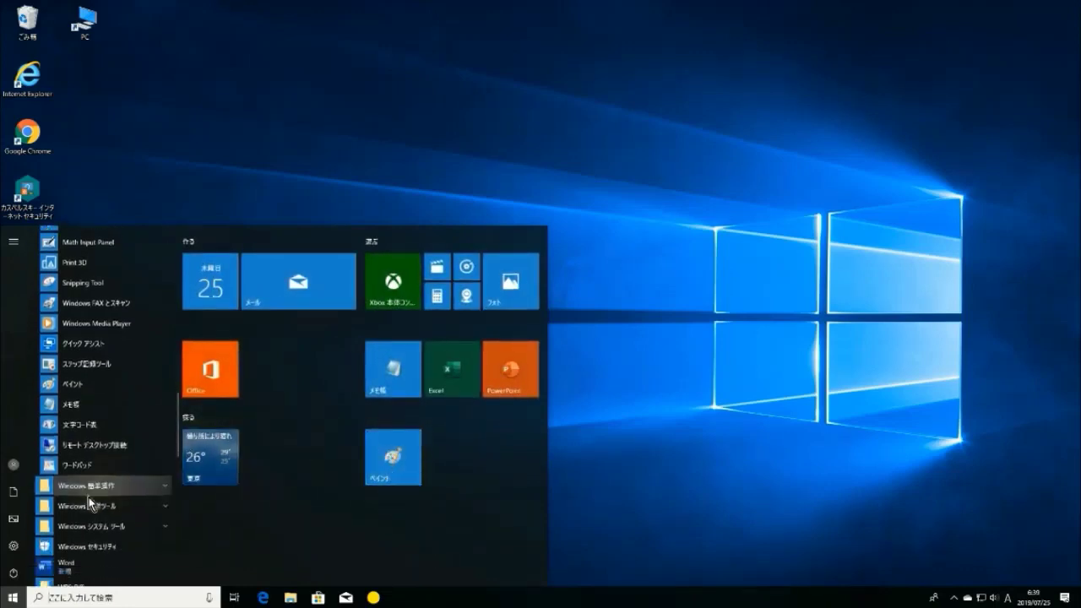
scroll(89, 498, "down", 1)
left_click_drag(208, 452, 297, 368)
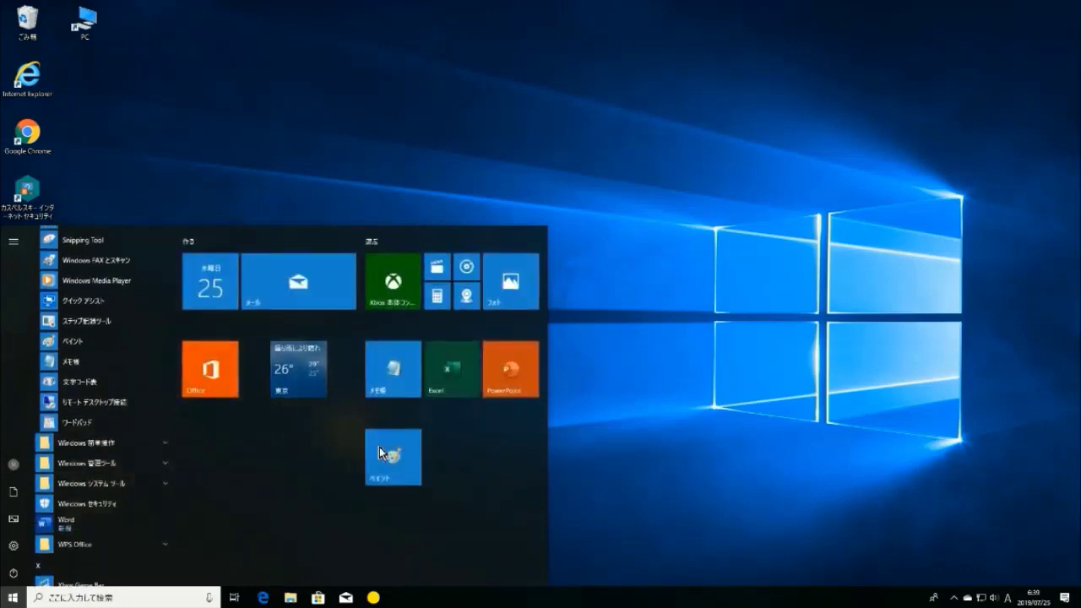
mouse_move(385, 450)
left_mouse_down()
mouse_move(272, 448)
mouse_move(303, 481)
mouse_move(204, 442)
mouse_move(391, 430)
left_mouse_up()
left_click_drag(298, 370, 238, 436)
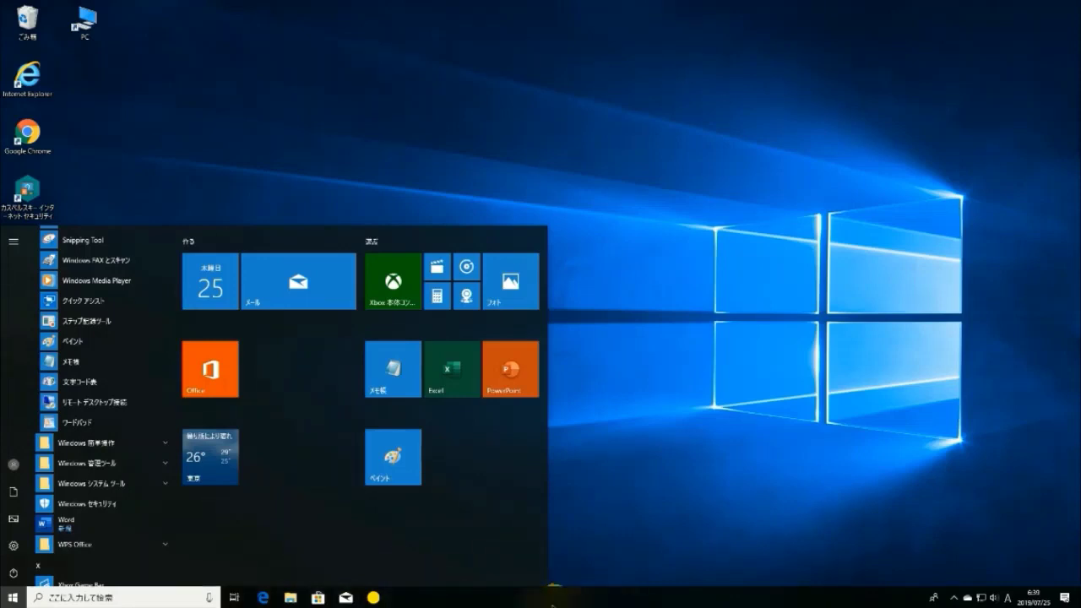
- Close and reopen the Start menu twice to review the rearranged tiles, and leave it closed
left_click(682, 270)
left_click(13, 598)
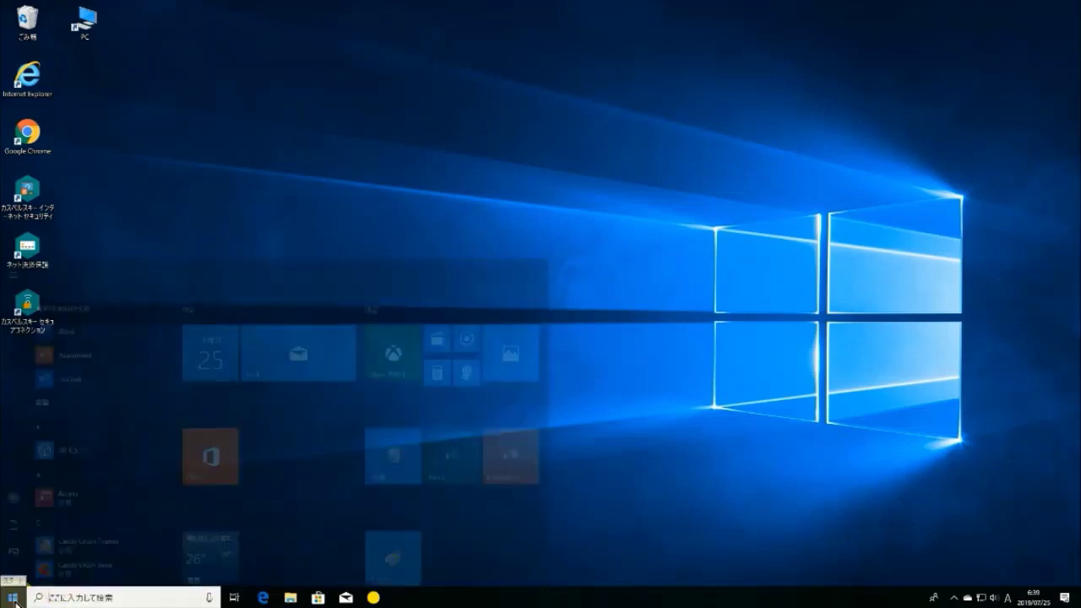
left_click(607, 403)
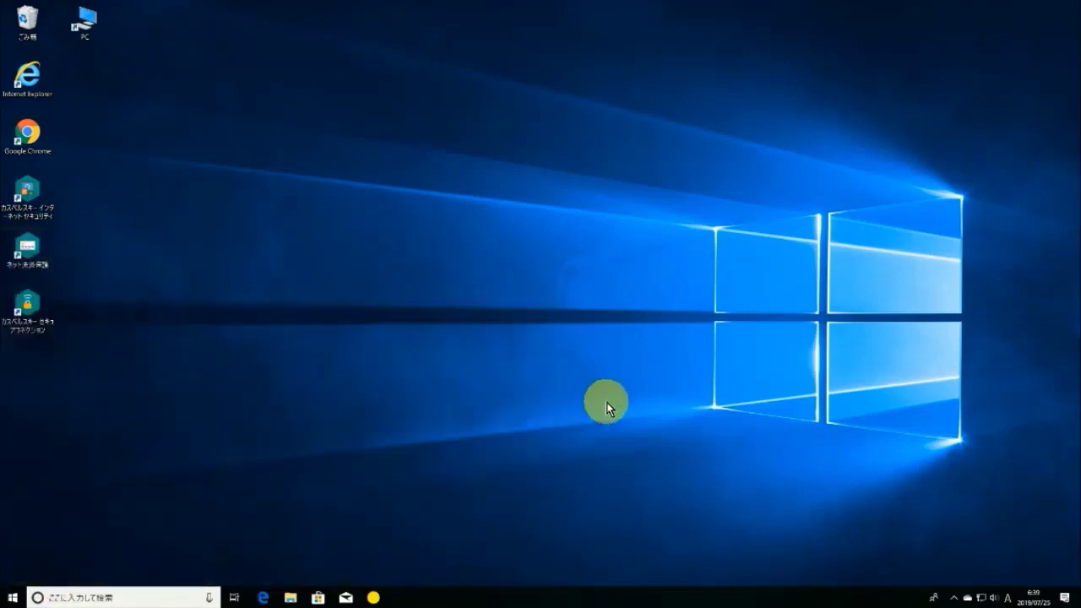
key("super")
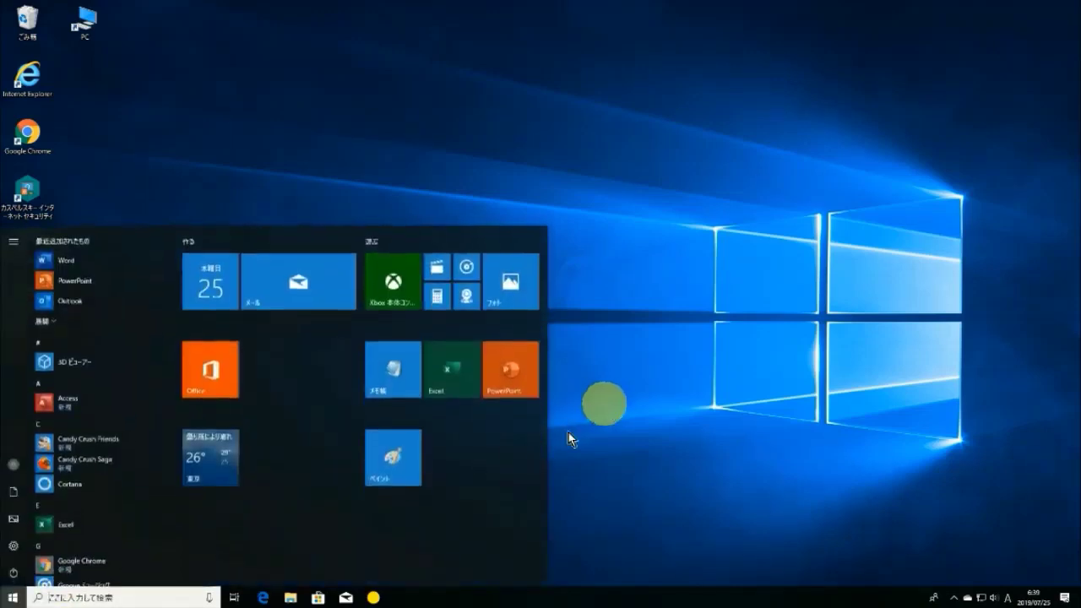
left_click(696, 444)
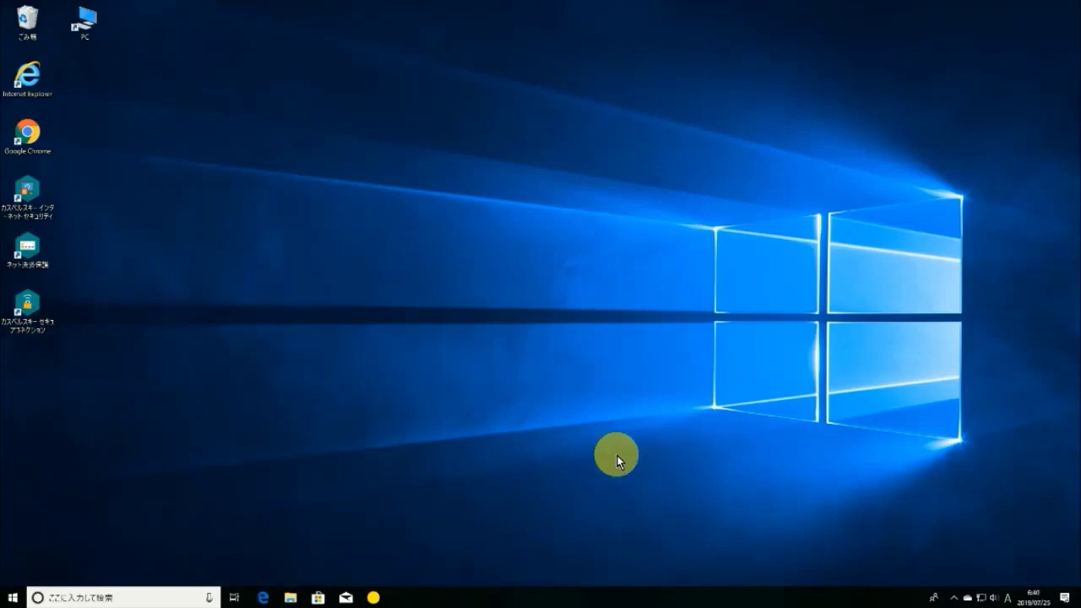
- Launch ペイント from its Start tile and close its window
key("super")
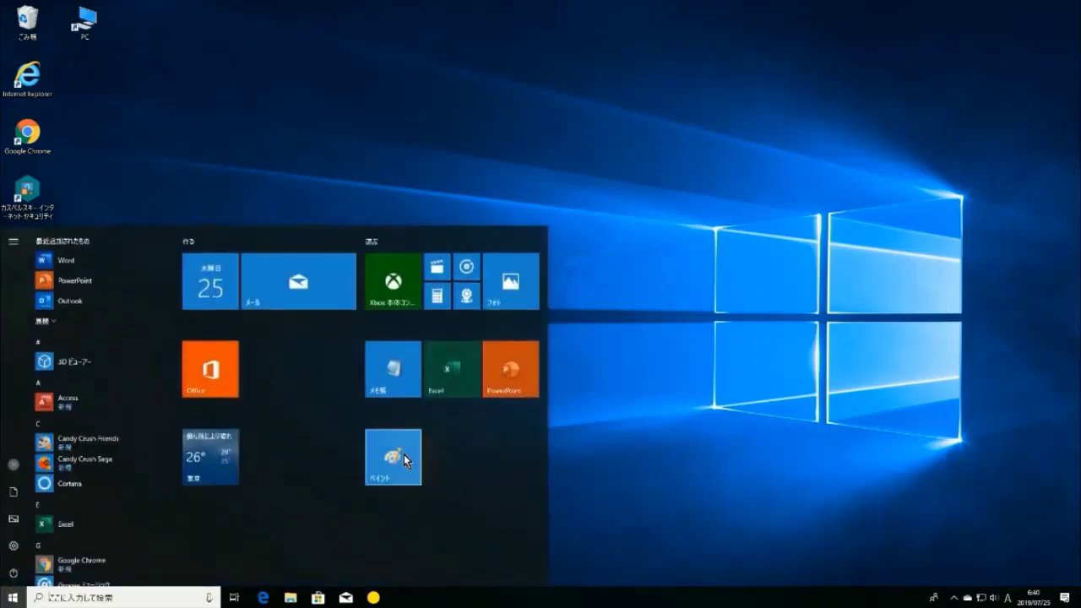
left_click(403, 454)
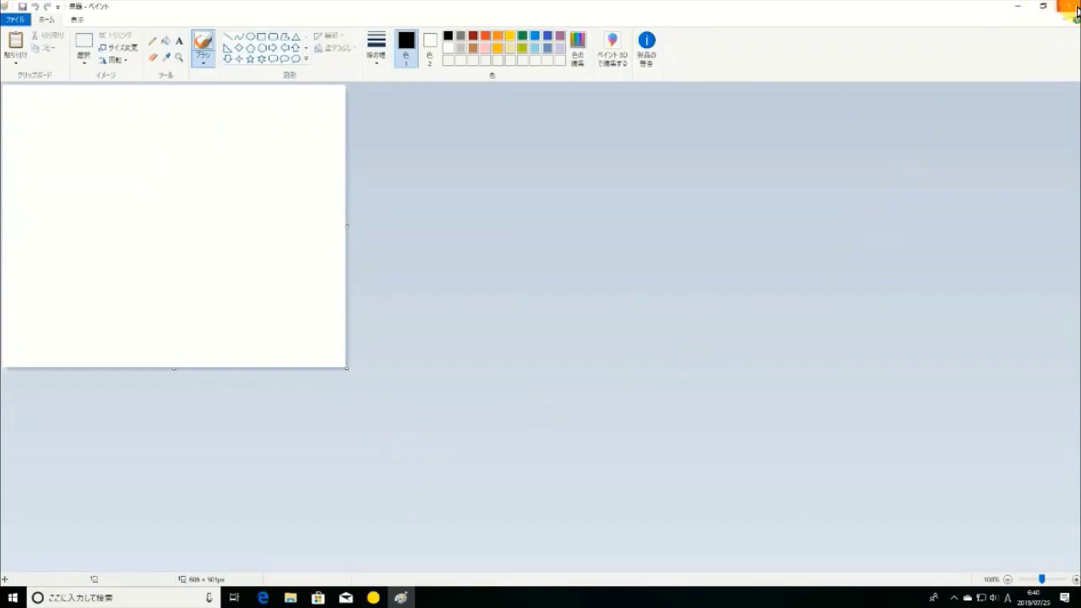
left_click(1074, 7)
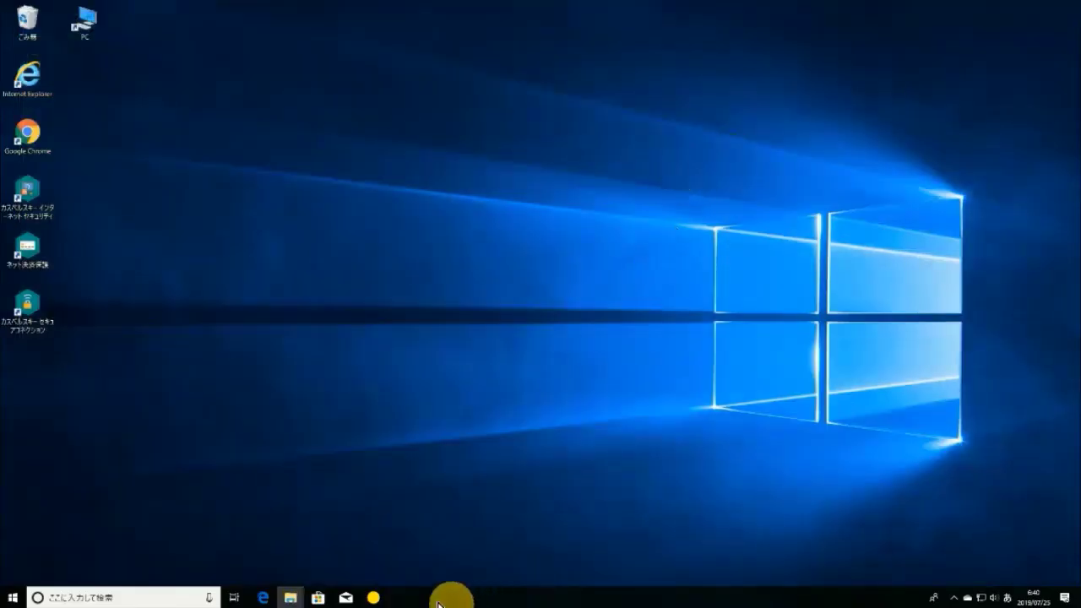
key("Zenkaku_Hankaku")
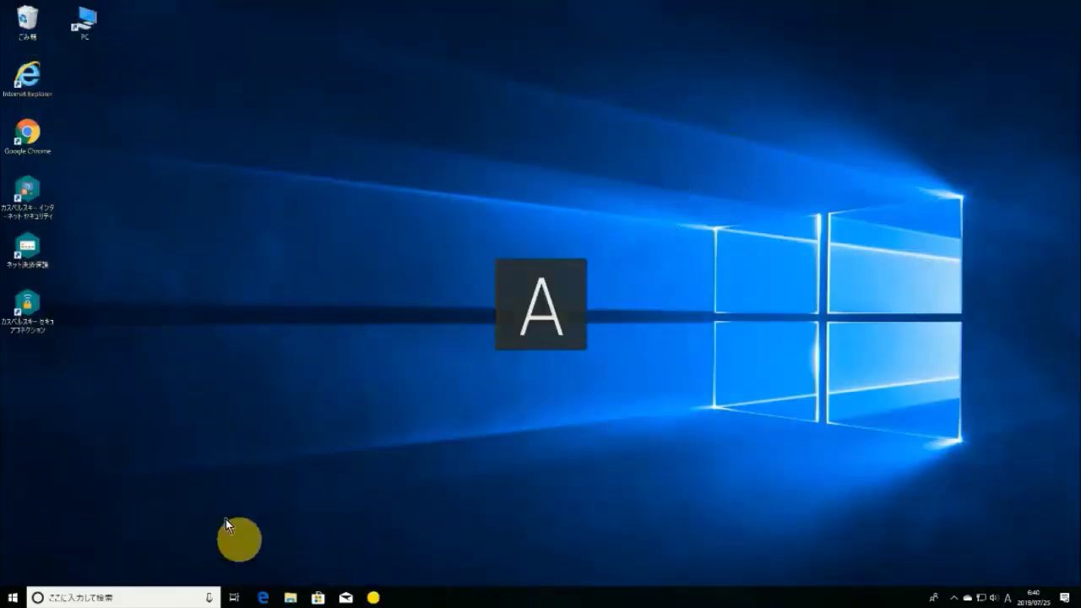
- Pin ペイント and メモ帳 from their Start tiles to the taskbar, and test ペイント by opening it from there and closing it
left_click(13, 597)
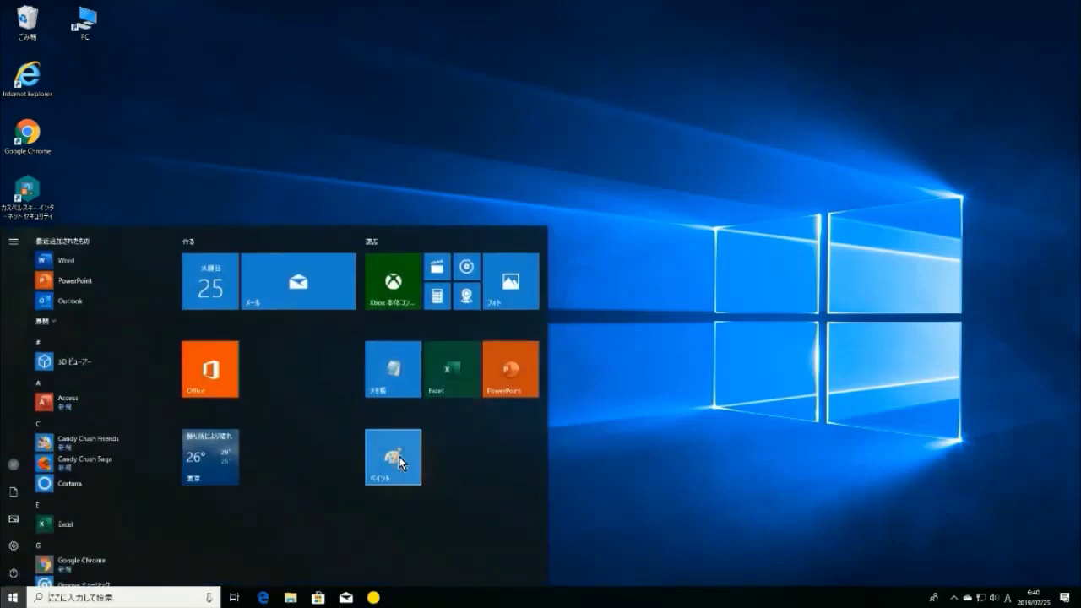
mouse_move(391, 459)
left_mouse_down()
mouse_move(414, 522)
mouse_move(423, 600)
left_mouse_up()
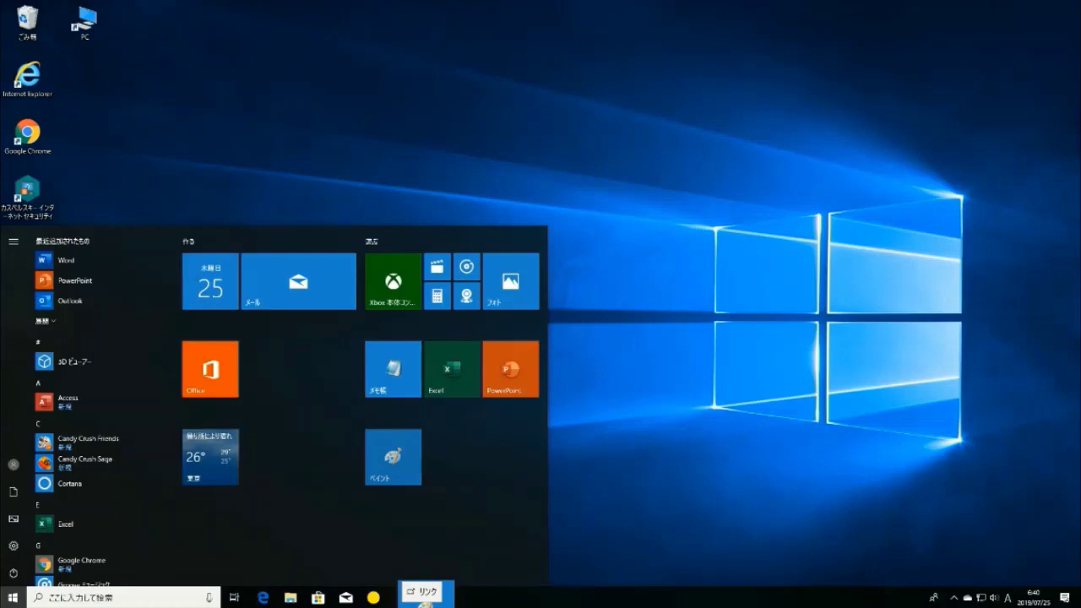
left_click_drag(423, 600, 420, 601)
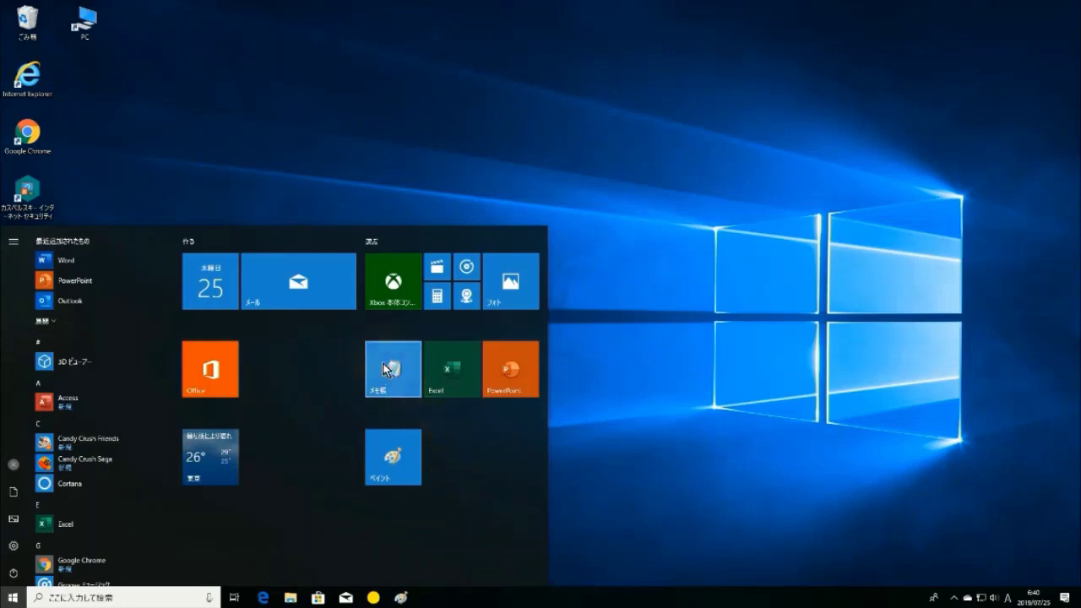
left_click_drag(386, 369, 424, 598)
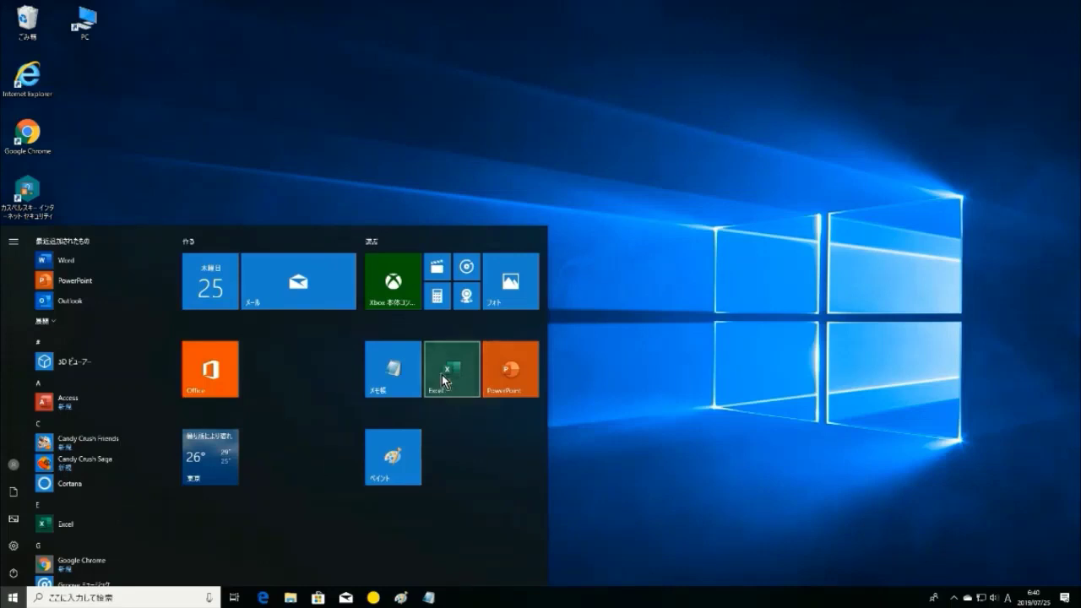
left_click(708, 432)
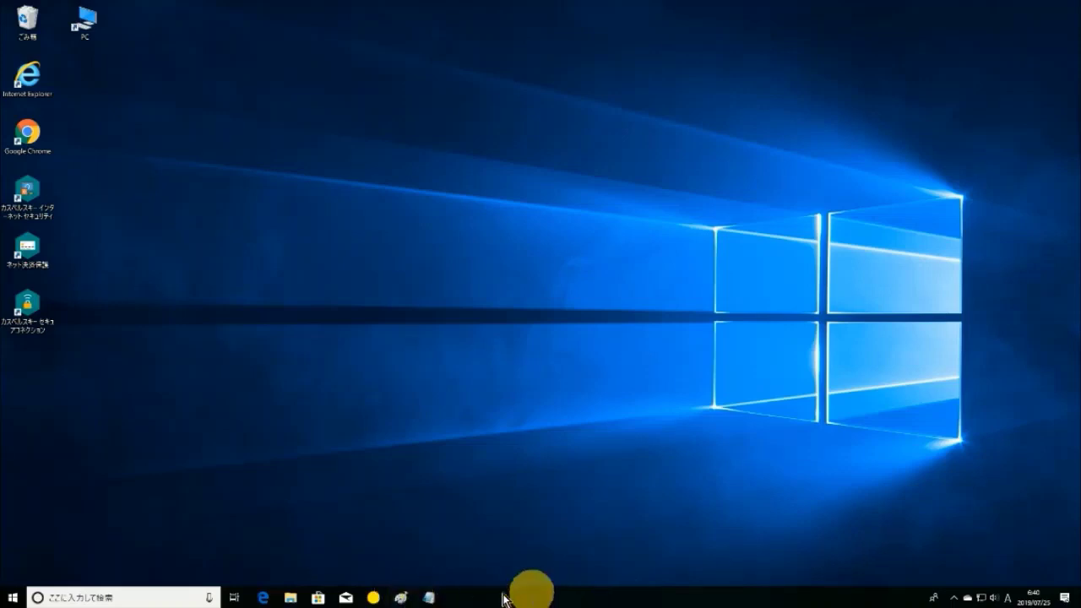
left_click(402, 598)
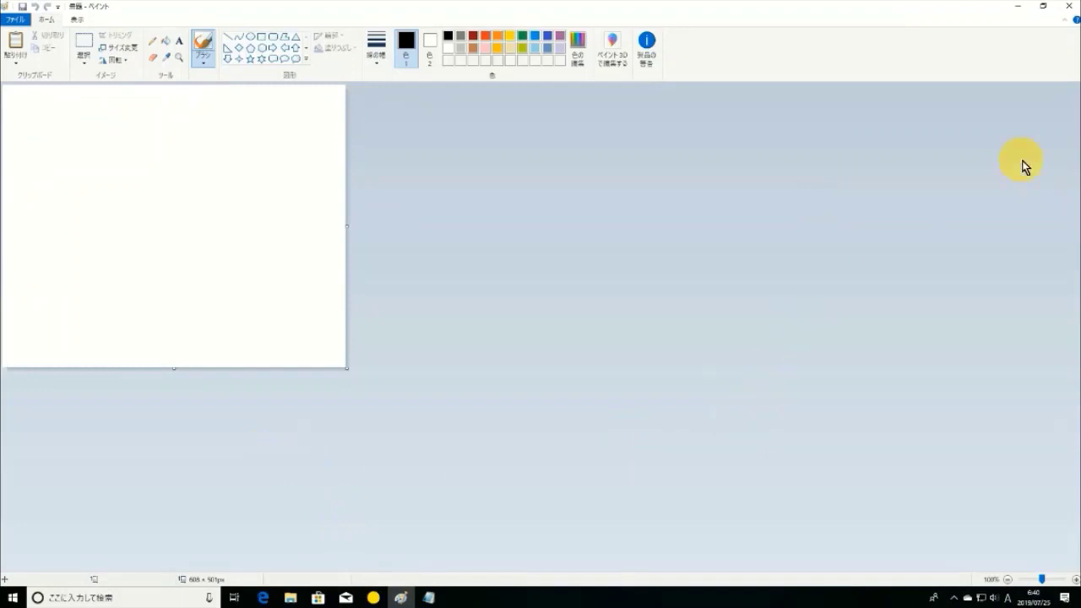
left_click(1065, 10)
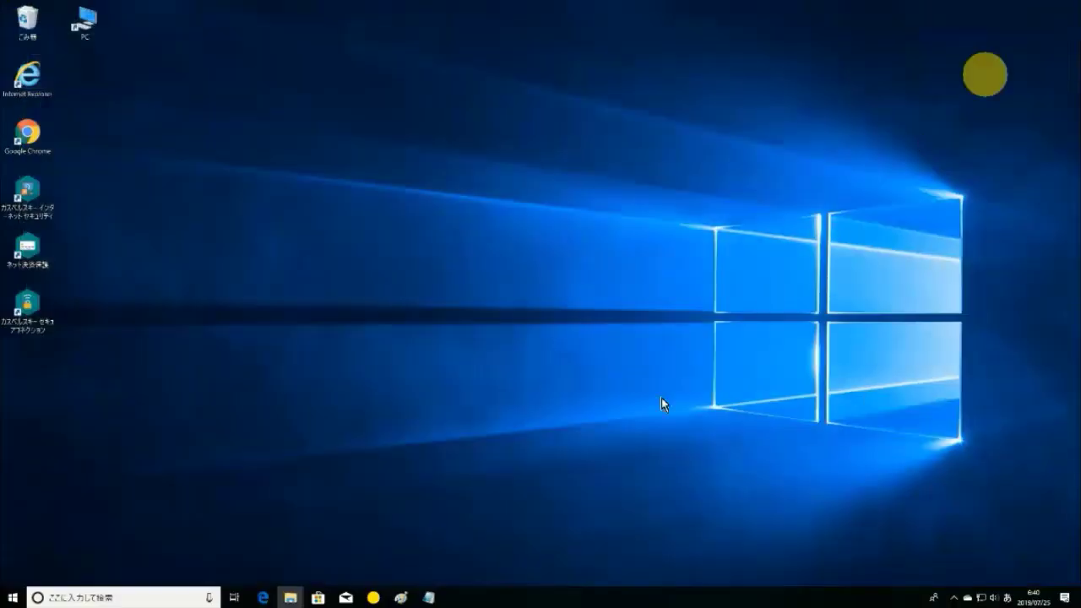
- Unpin ペイント and メモ帳 from the taskbar
right_click(402, 598)
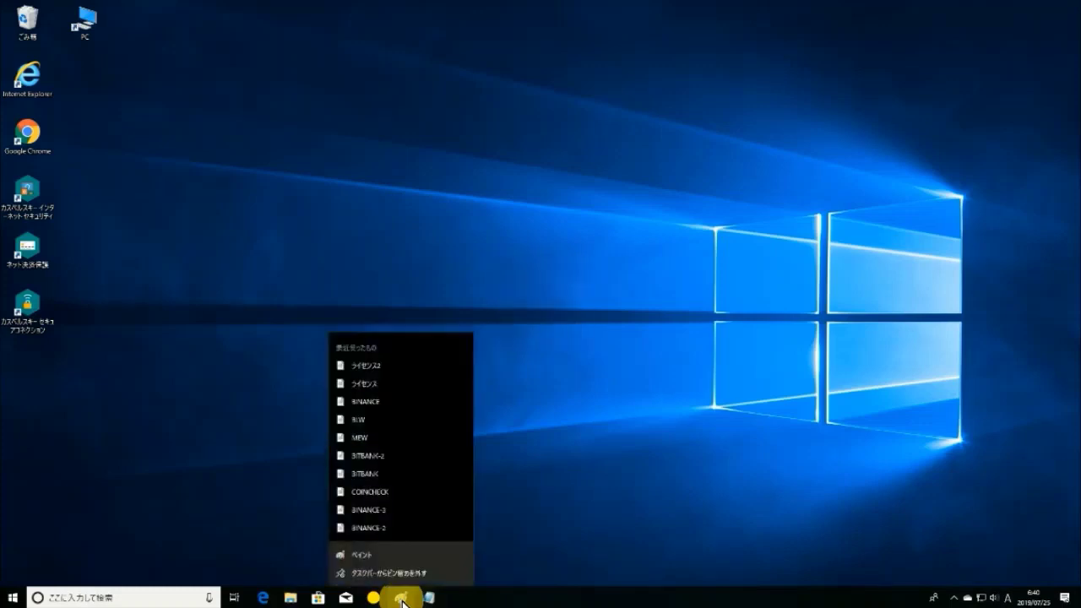
left_click(394, 579)
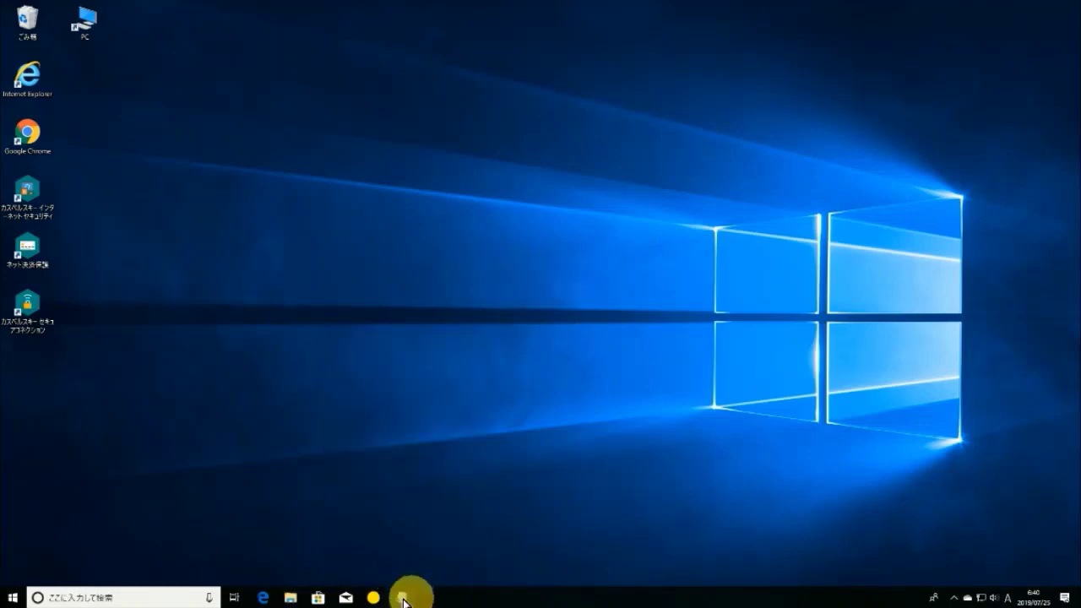
right_click(405, 601)
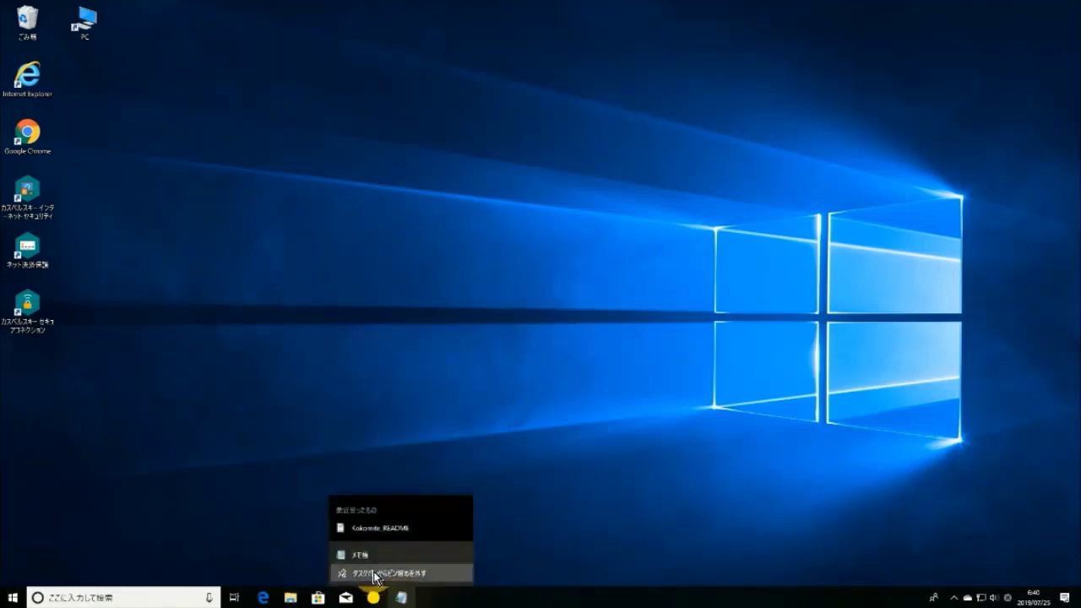
left_click(375, 578)
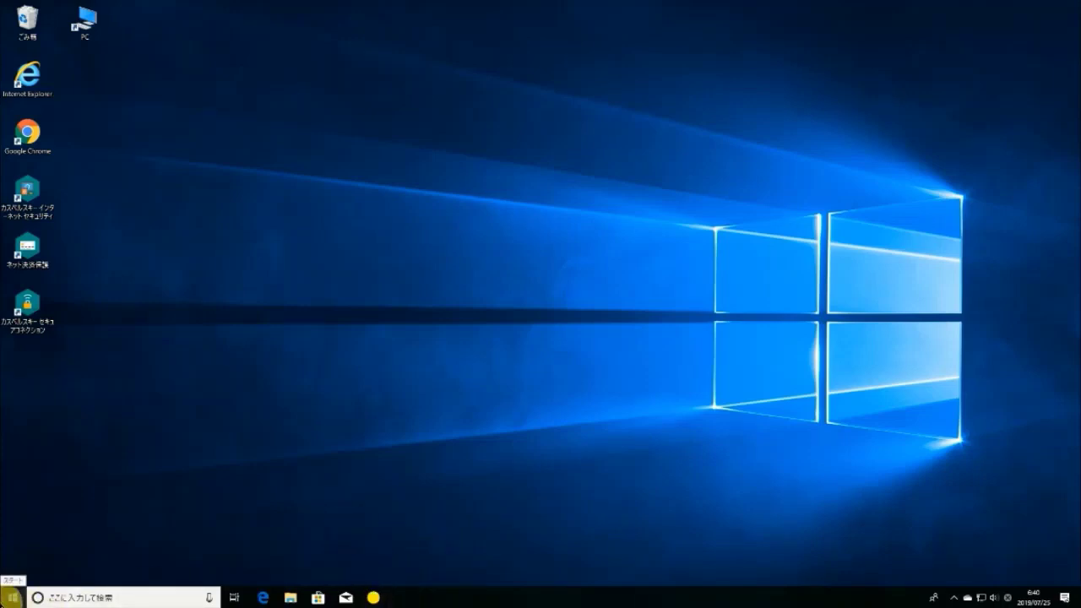
- Pin the ペイント and メモ帳 Start tiles to the taskbar again, and display the options of the pinned ペイント icon
left_click(12, 597)
mouse_move(394, 458)
left_mouse_down()
mouse_move(413, 558)
mouse_move(432, 589)
mouse_move(402, 591)
left_mouse_up()
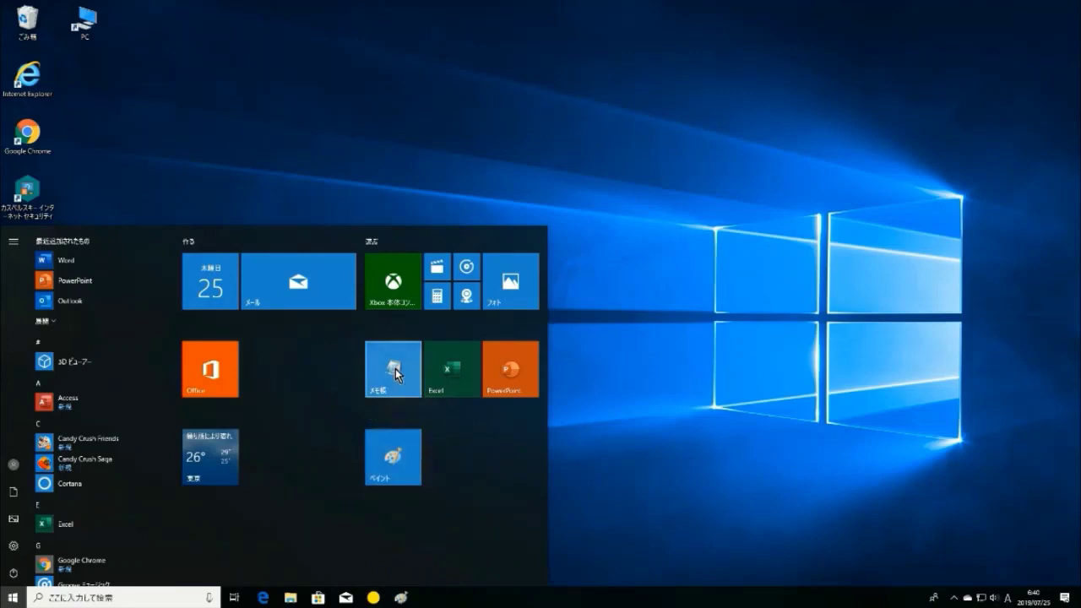
mouse_move(395, 368)
left_mouse_down()
mouse_move(482, 591)
mouse_move(429, 591)
left_mouse_up()
left_click(404, 200)
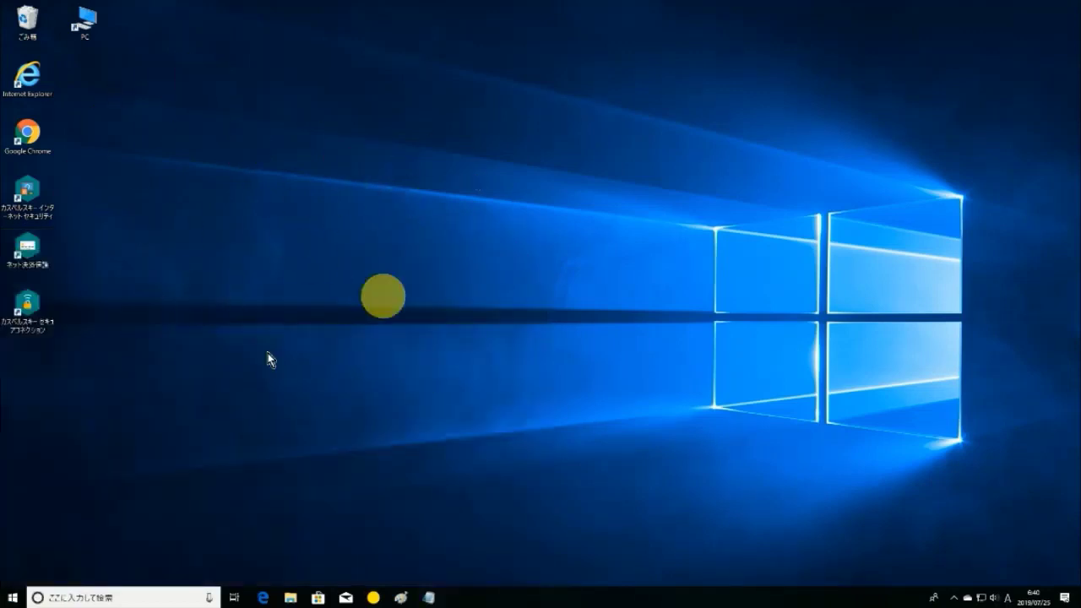
right_click(404, 601)
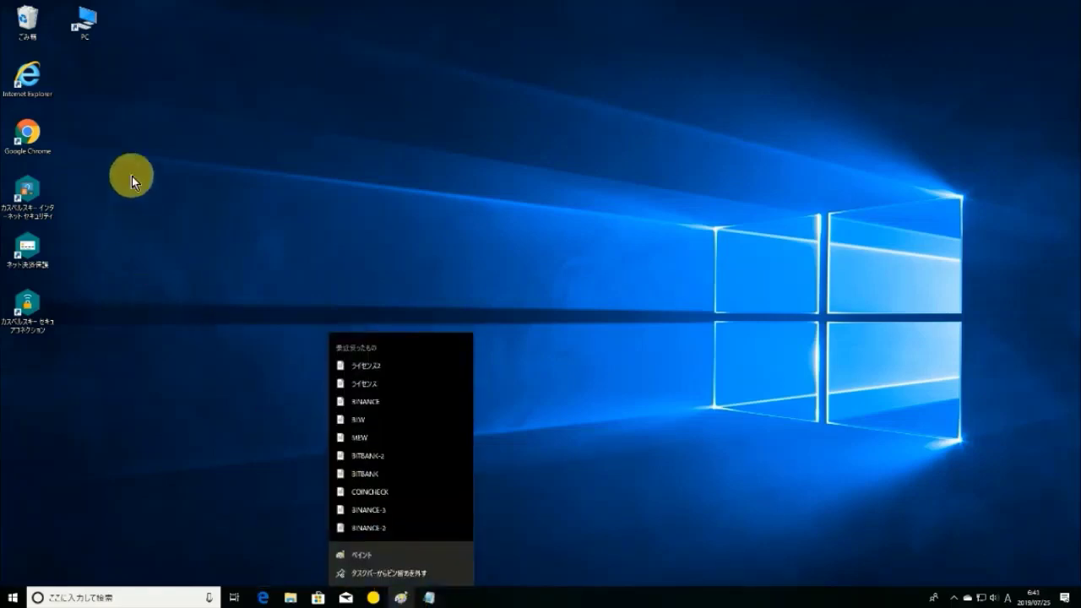
right_click(403, 601)
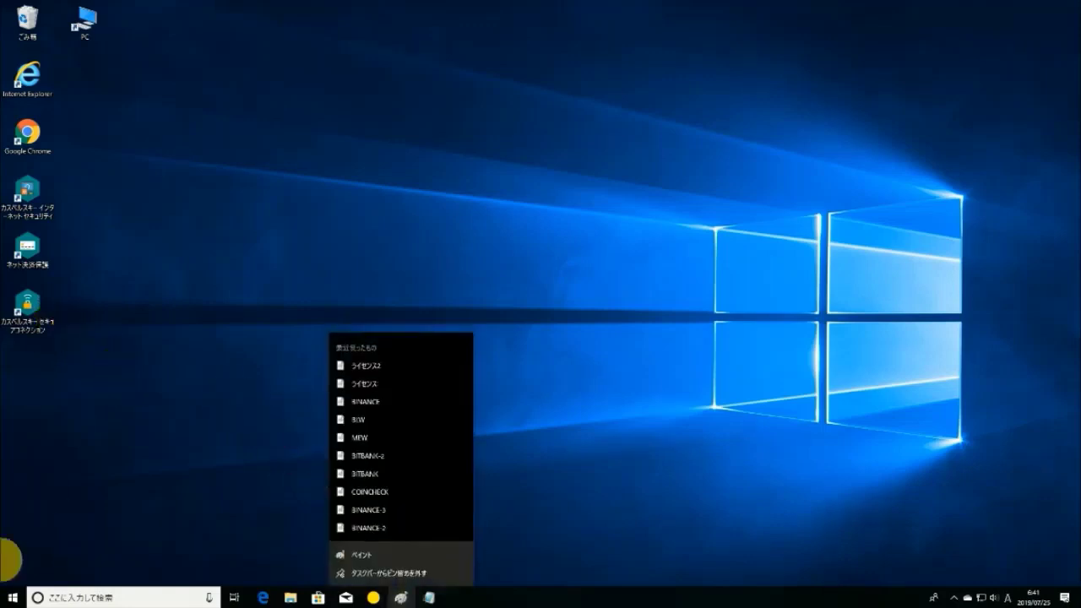
- Create desktop shortcuts for ペイント and メモ帳 from their Start tiles, and close the Start menu
key("super")
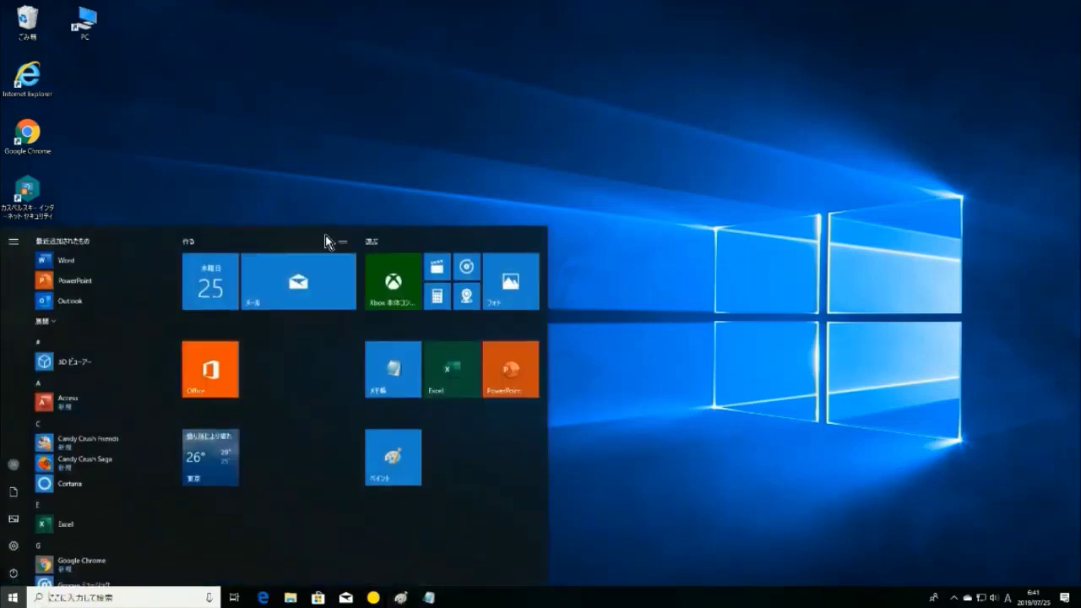
left_click_drag(396, 440, 254, 136)
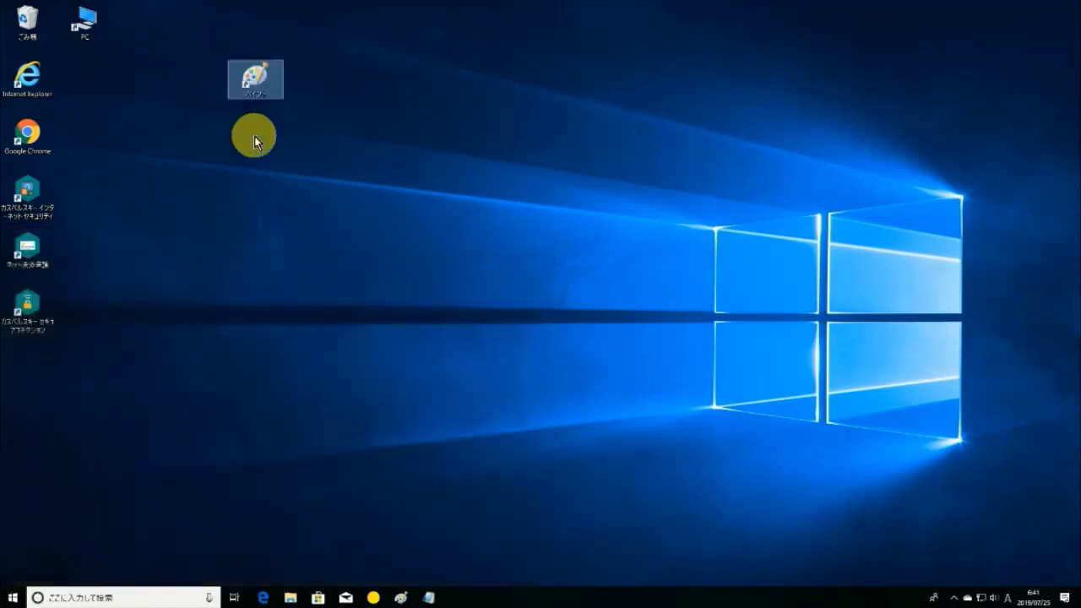
key("super")
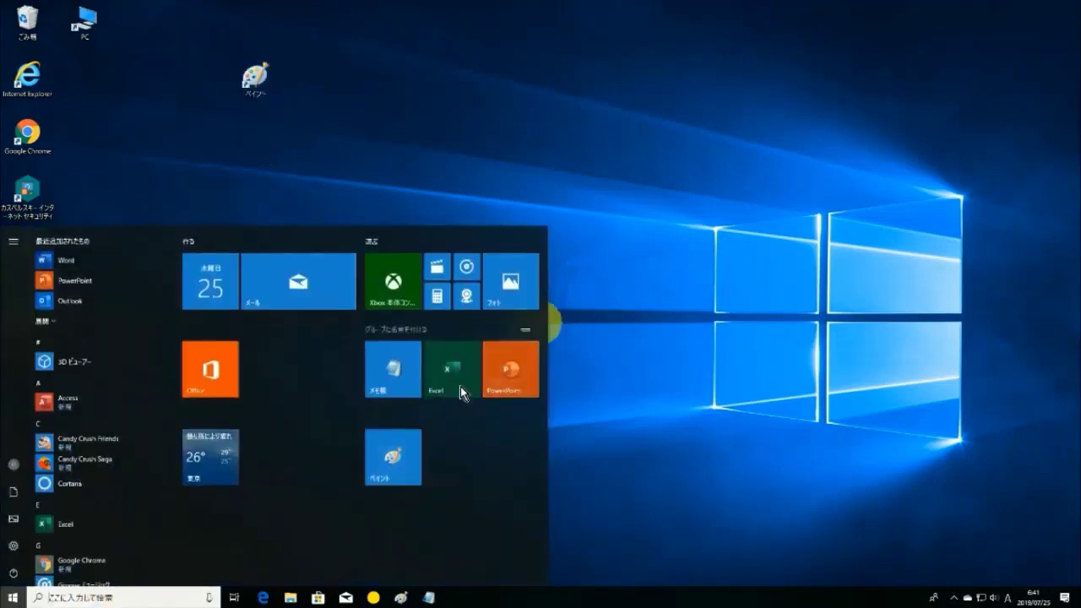
mouse_move(386, 372)
left_mouse_down()
mouse_move(306, 42)
mouse_move(313, 81)
left_mouse_up()
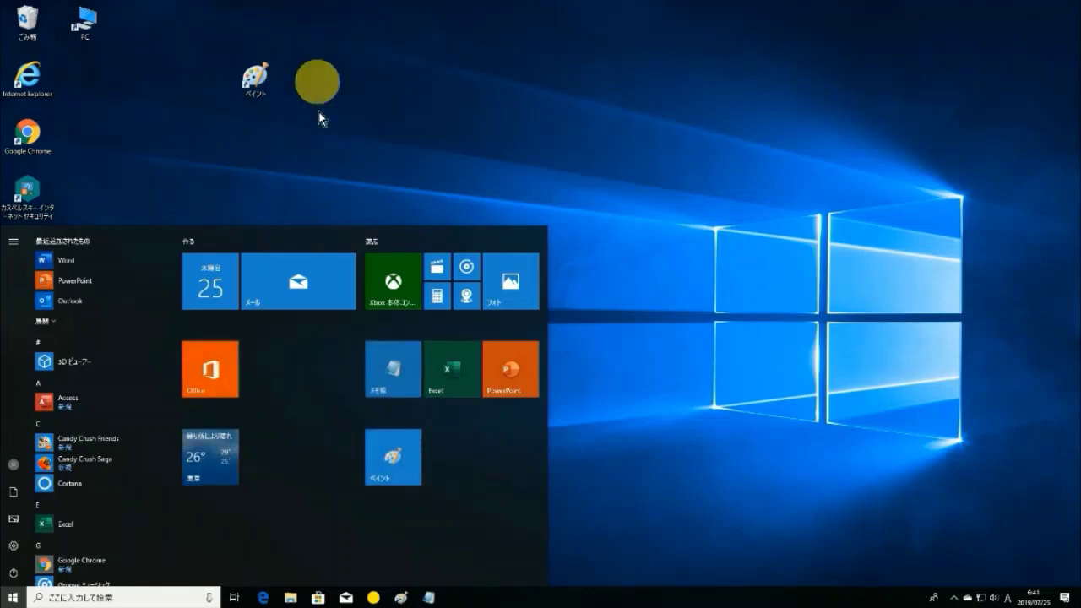
left_click(317, 118)
- Line up the ペイント and メモ帳 desktop shortcuts in the row beside the PC icon
left_click(251, 71)
left_click_drag(148, 21, 150, 21)
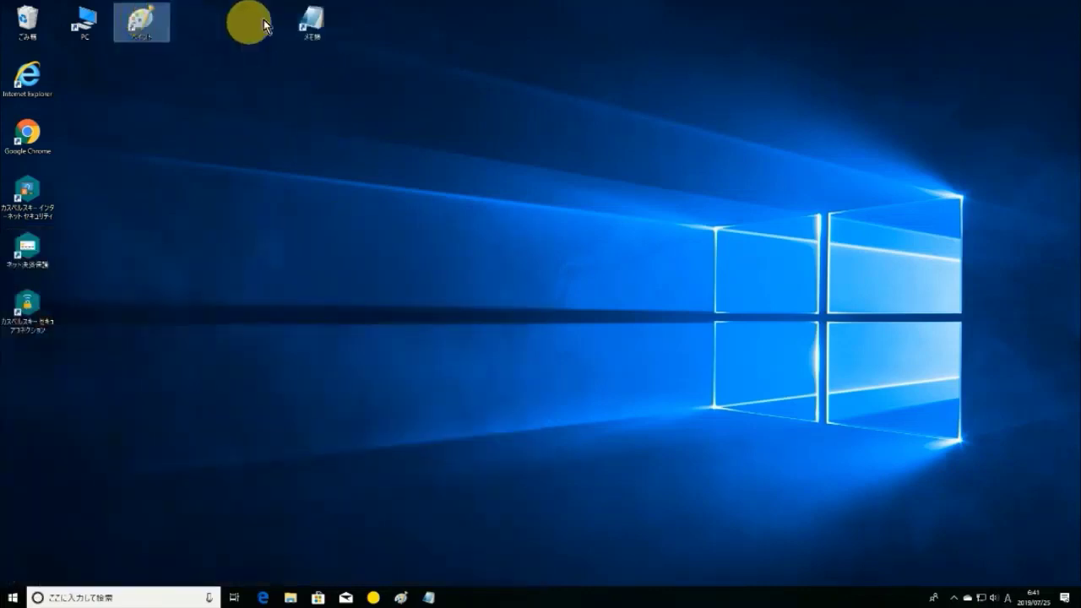
left_click_drag(312, 18, 193, 22)
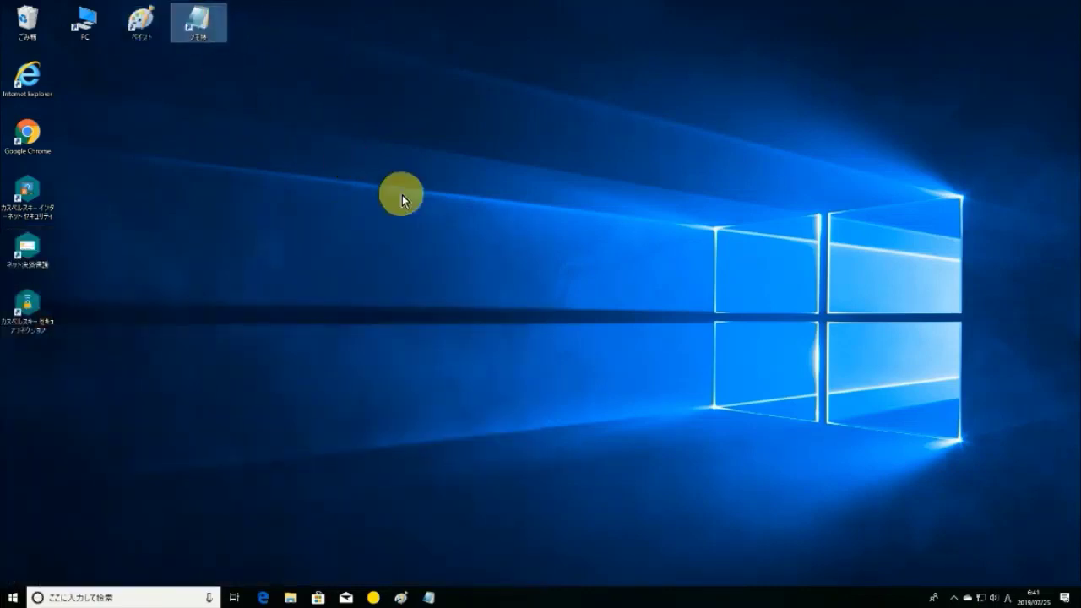